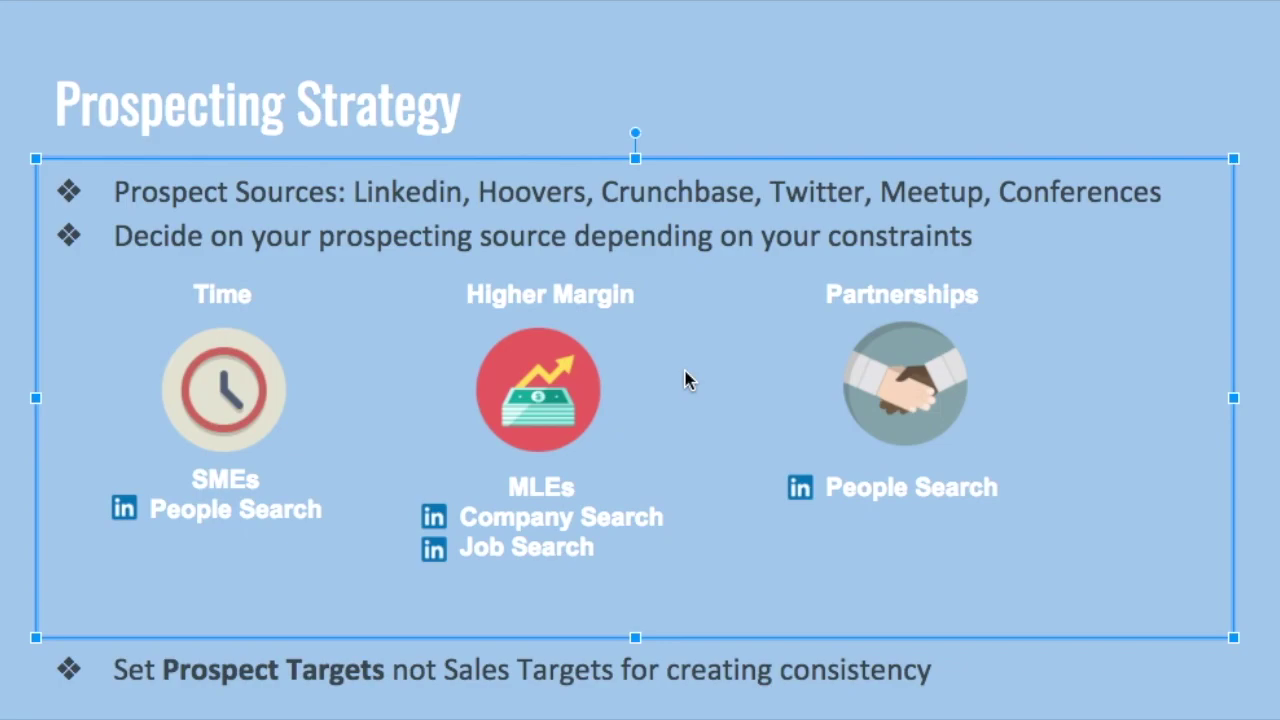
{"action": "left_click", "coordinate": [757, 485]}
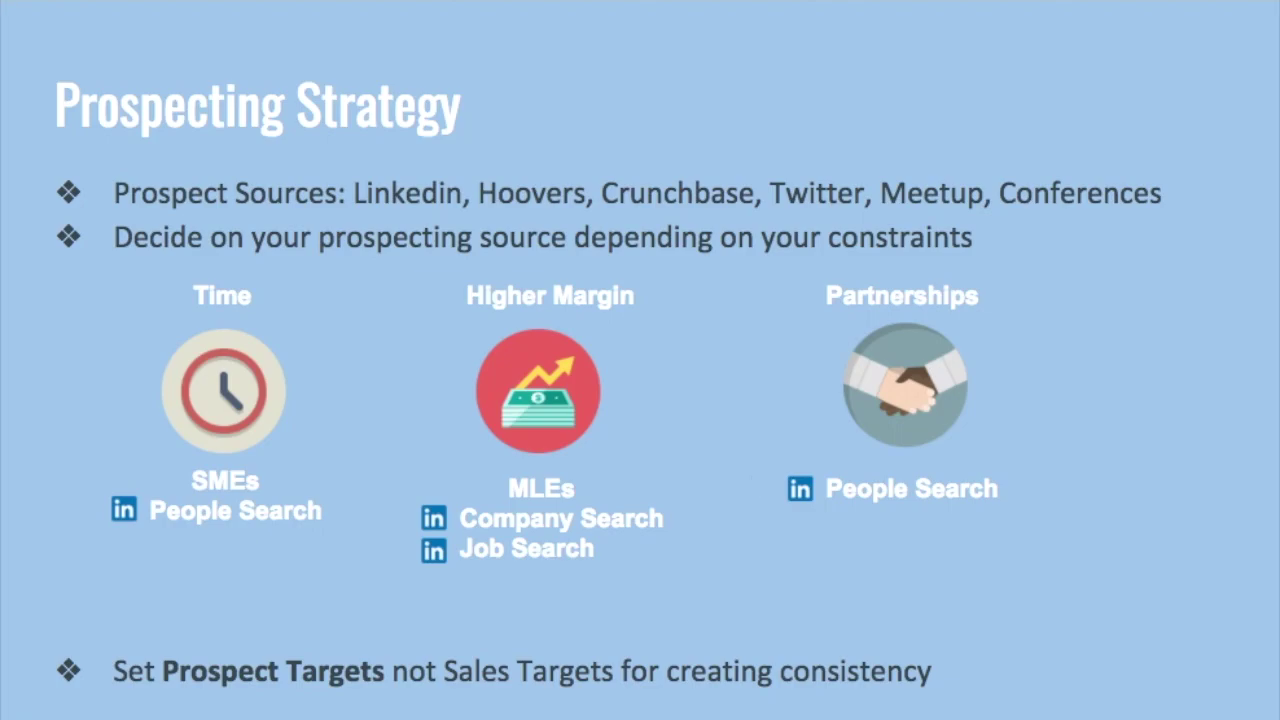
{"action": "key", "text": "Right"}
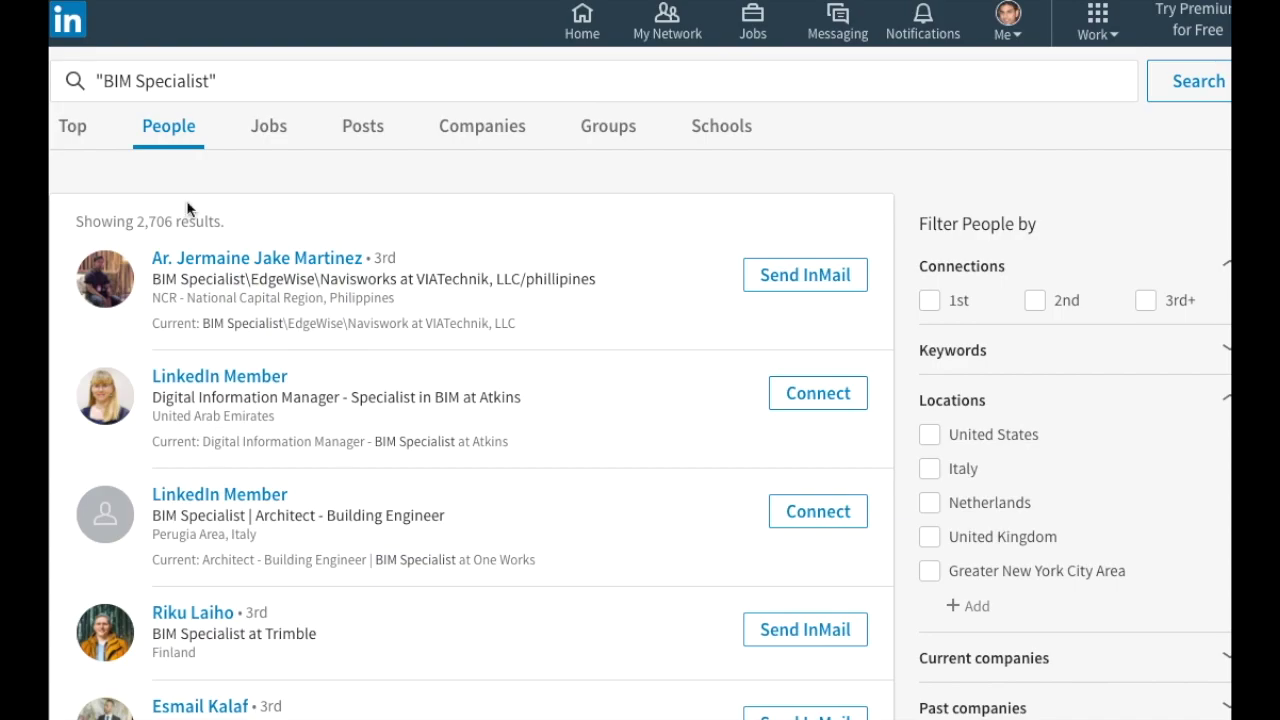
Step: Check the number of LinkedIn people results for "BIM Specialist" and the cost of the Google Custom Search edition
{"action": "triple_click", "coordinate": [187, 208]}
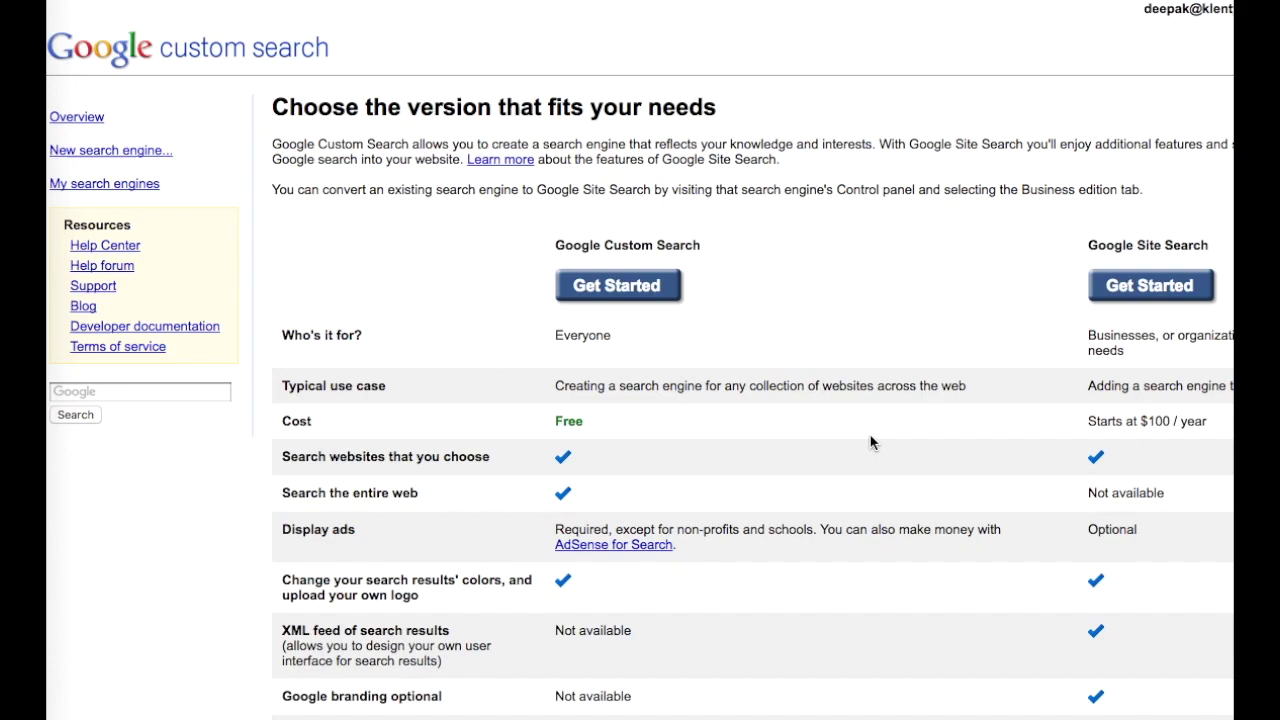
{"action": "triple_click", "coordinate": [717, 243]}
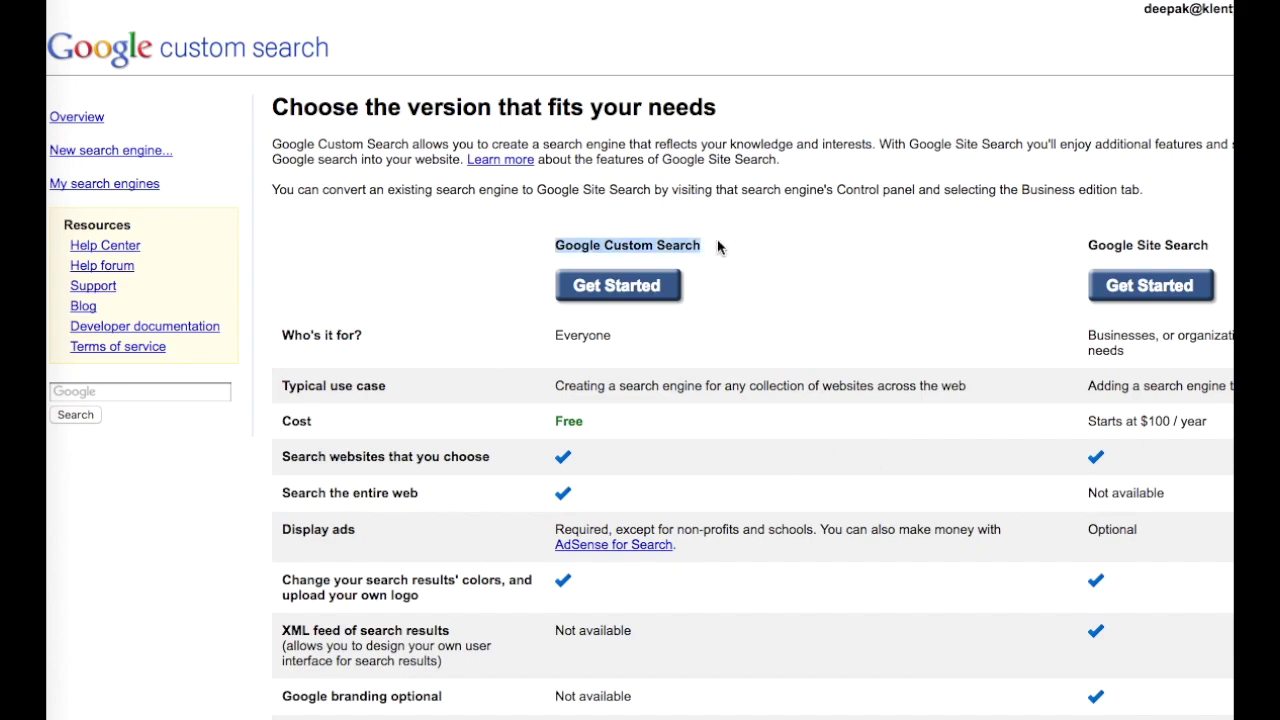
{"action": "left_click", "coordinate": [717, 247]}
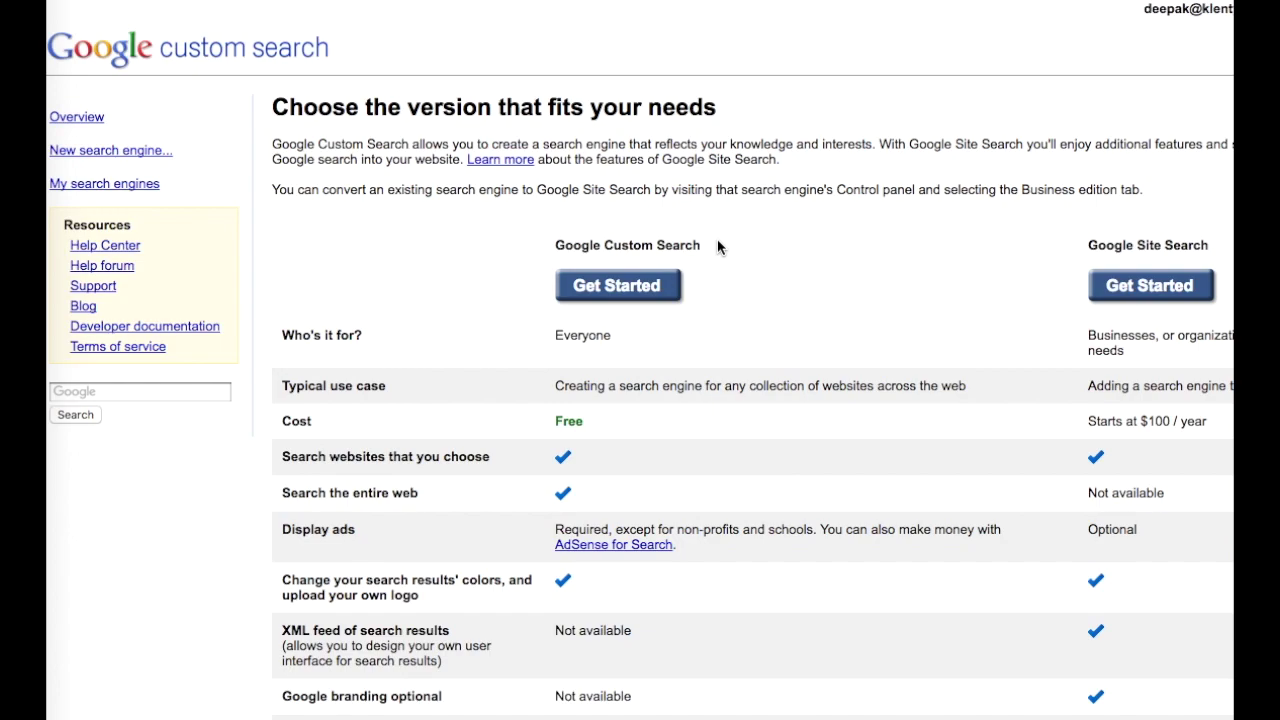
{"action": "left_click_drag", "start_coordinate": [555, 421], "coordinate": [593, 425]}
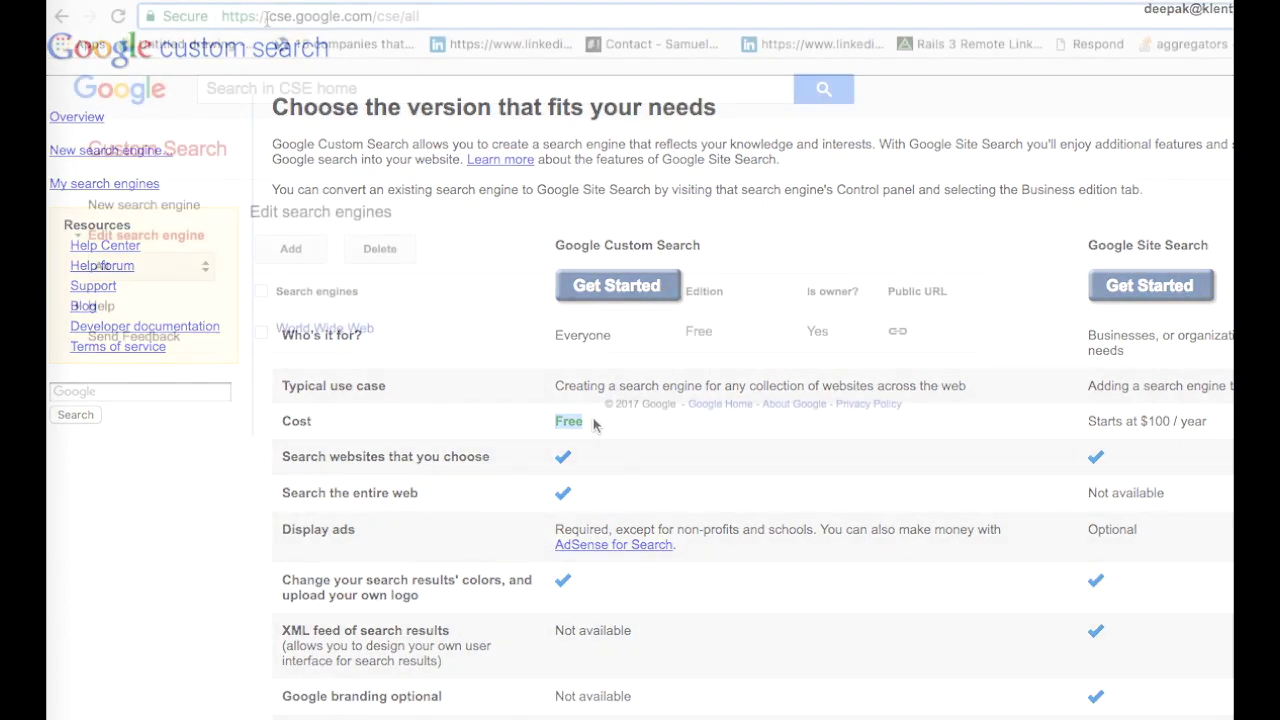
Step: Create a new custom search engine at cse.google.com for the site linkedin.com/in, named Linkedin Prospector
{"action": "left_click_drag", "start_coordinate": [268, 16], "coordinate": [373, 18]}
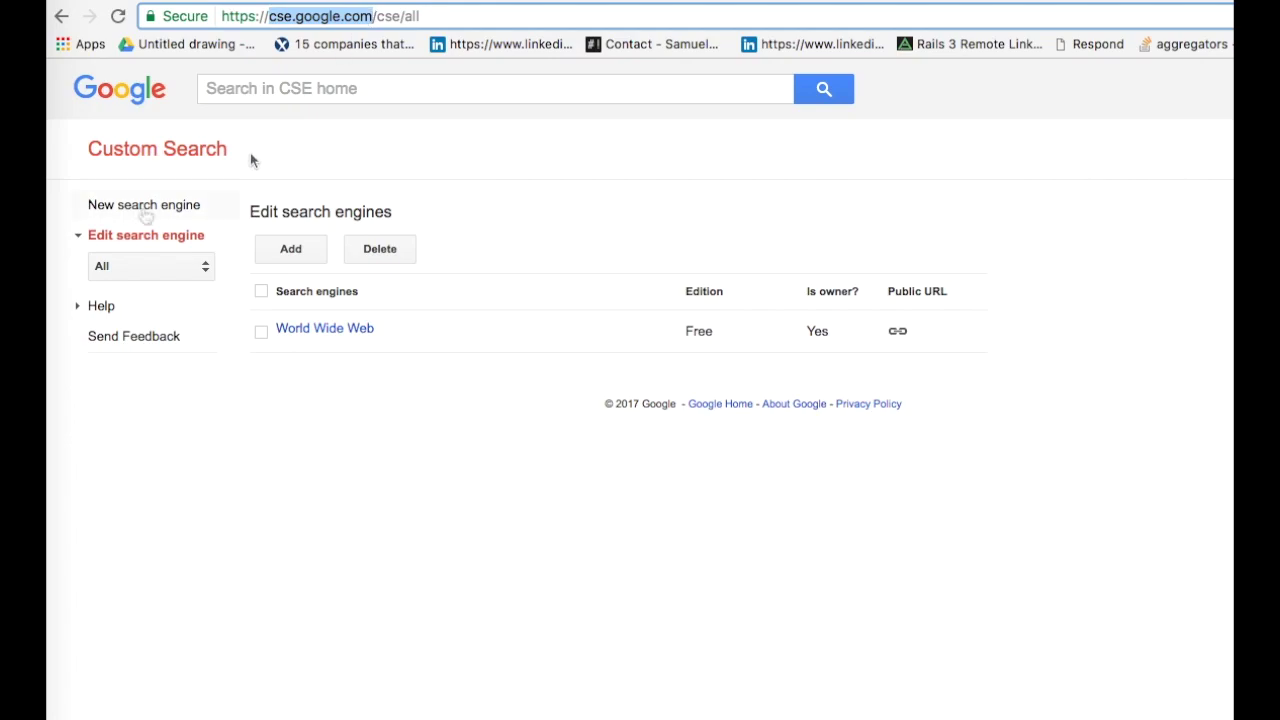
{"action": "left_click", "coordinate": [143, 214]}
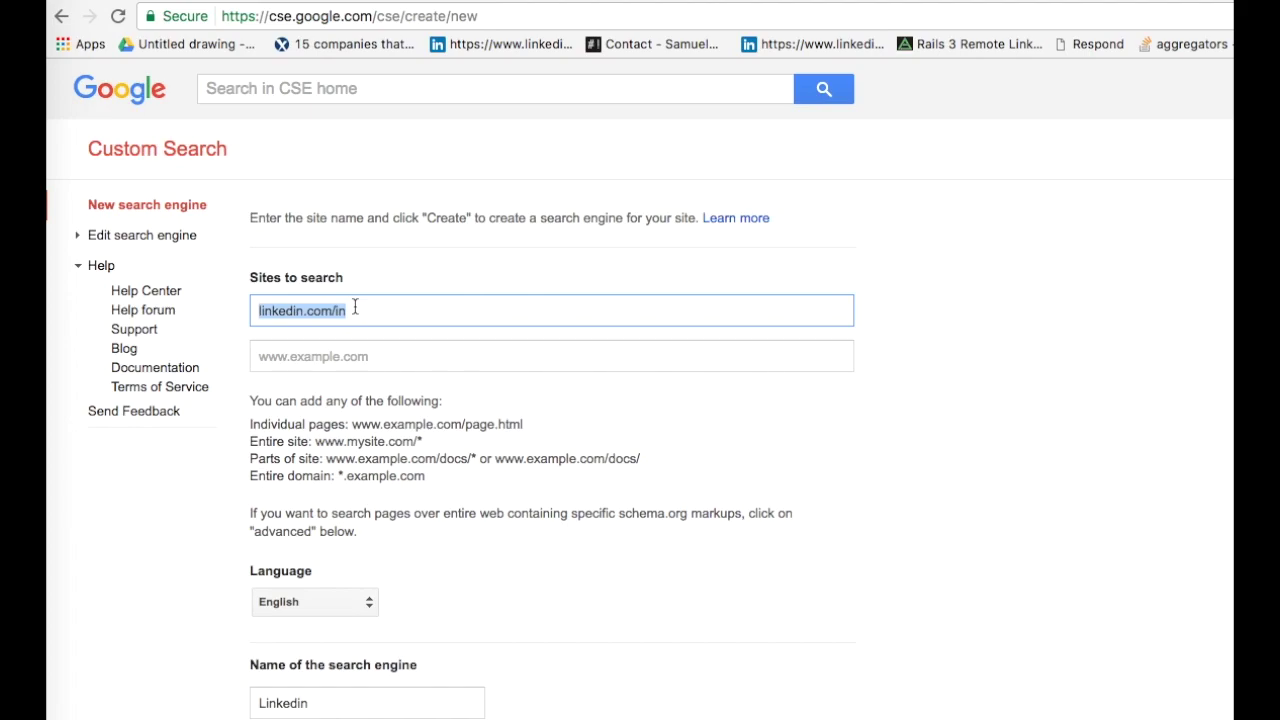
{"action": "left_click_drag", "start_coordinate": [250, 278], "coordinate": [348, 280]}
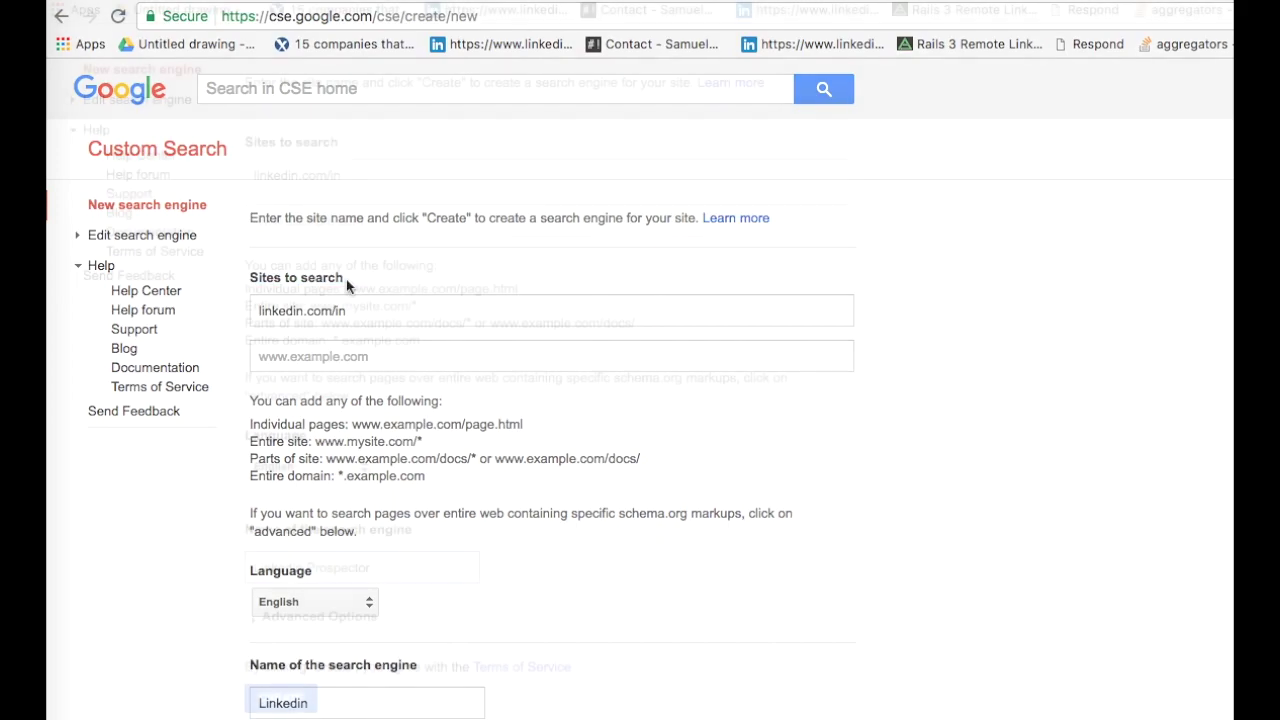
{"action": "left_click", "coordinate": [270, 698]}
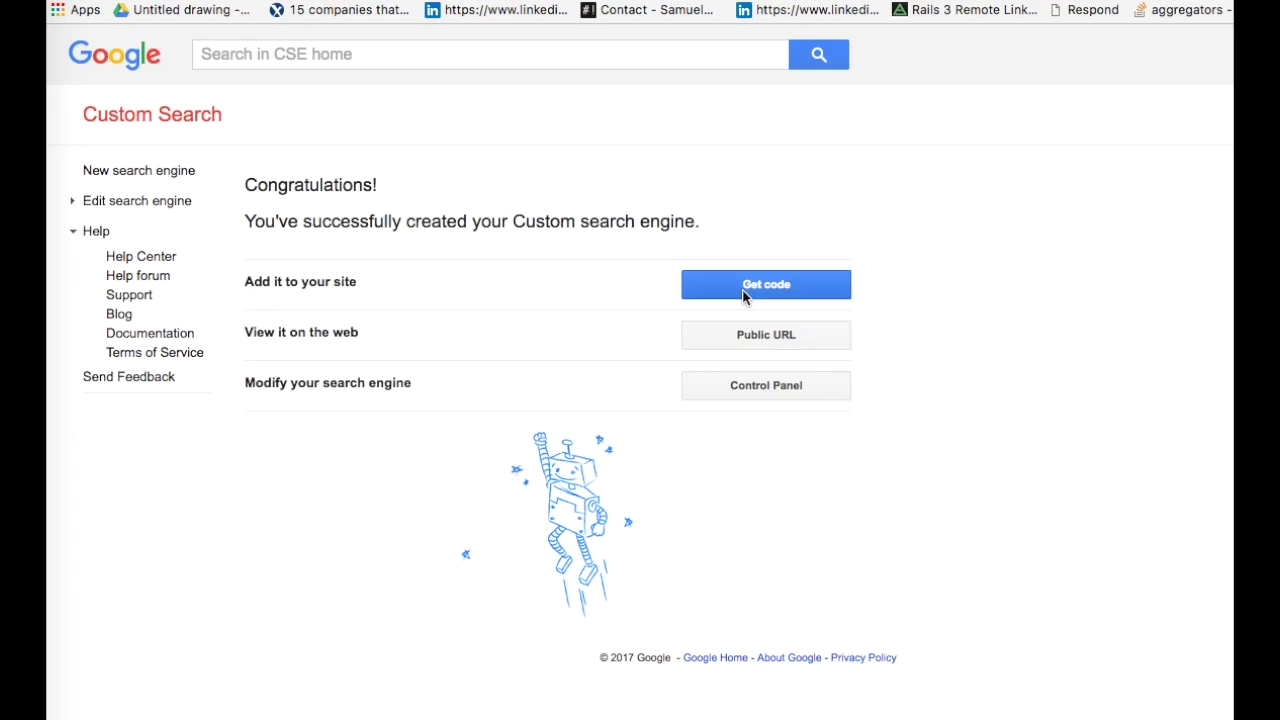
Step: Open the new search engine's public page, search for "BIM Specialist" and close the results overlay
{"action": "left_click", "coordinate": [732, 347]}
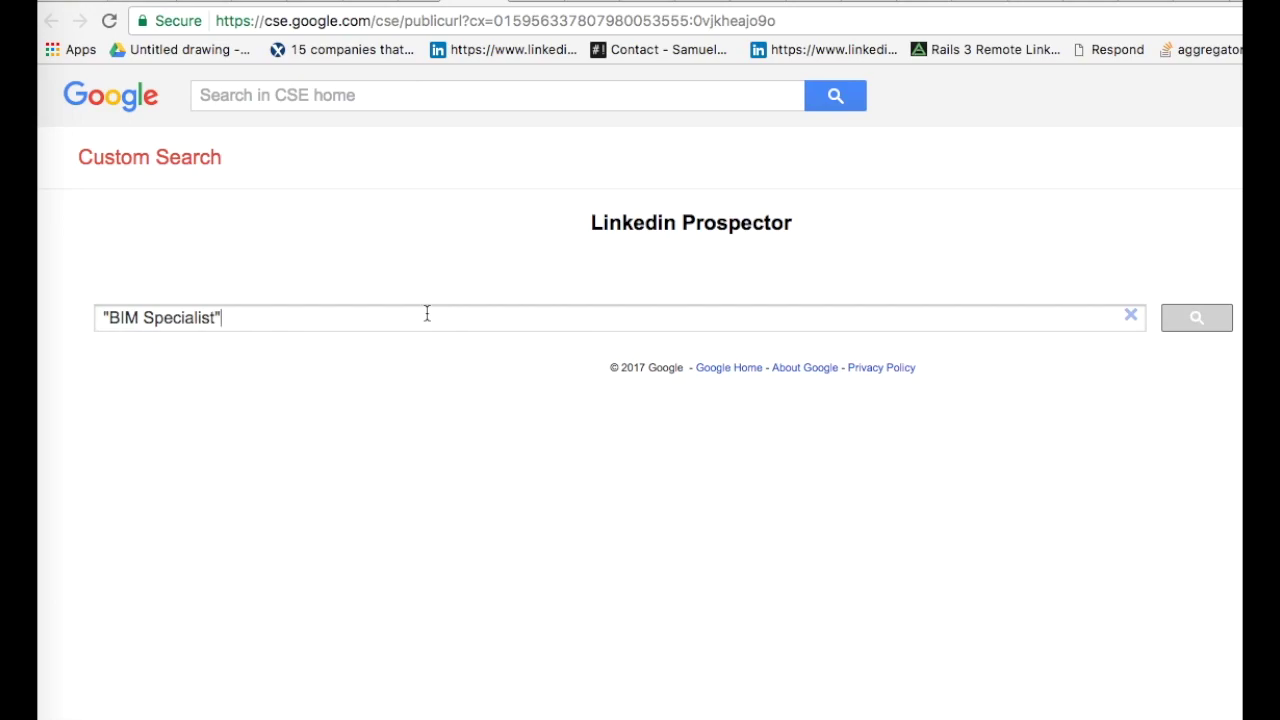
{"action": "left_click", "coordinate": [1198, 318]}
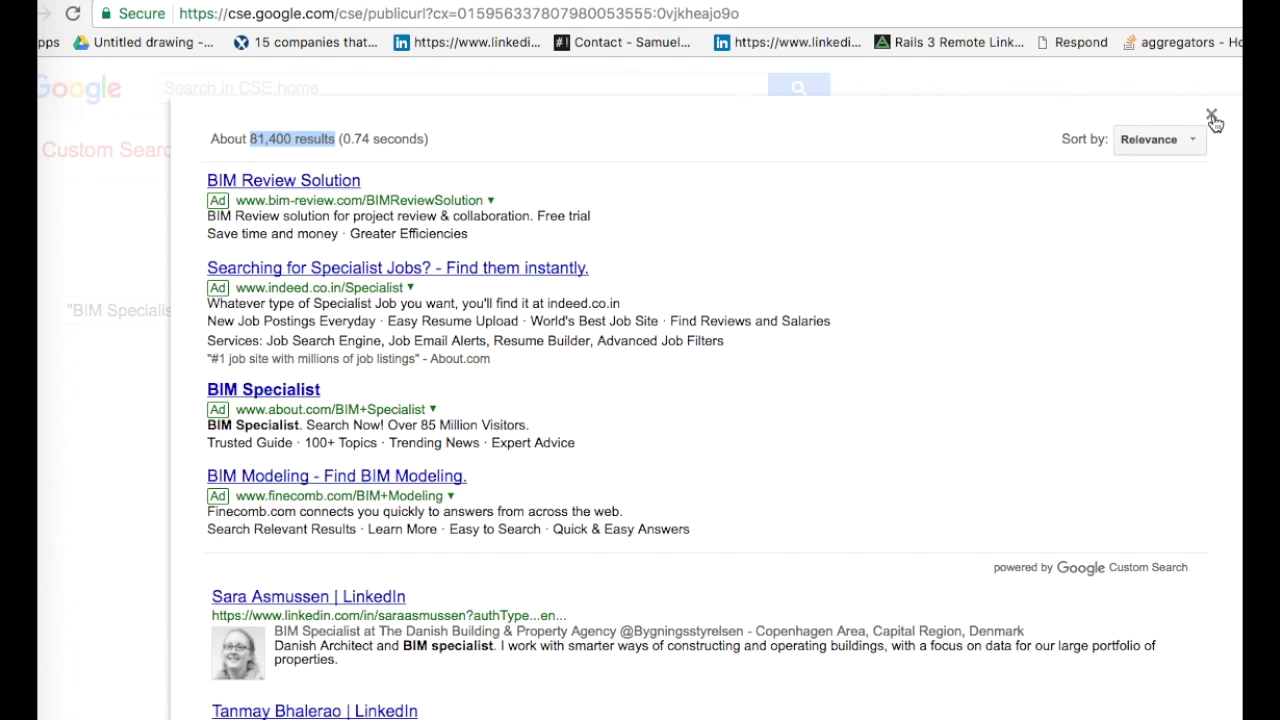
{"action": "left_click", "coordinate": [1212, 117]}
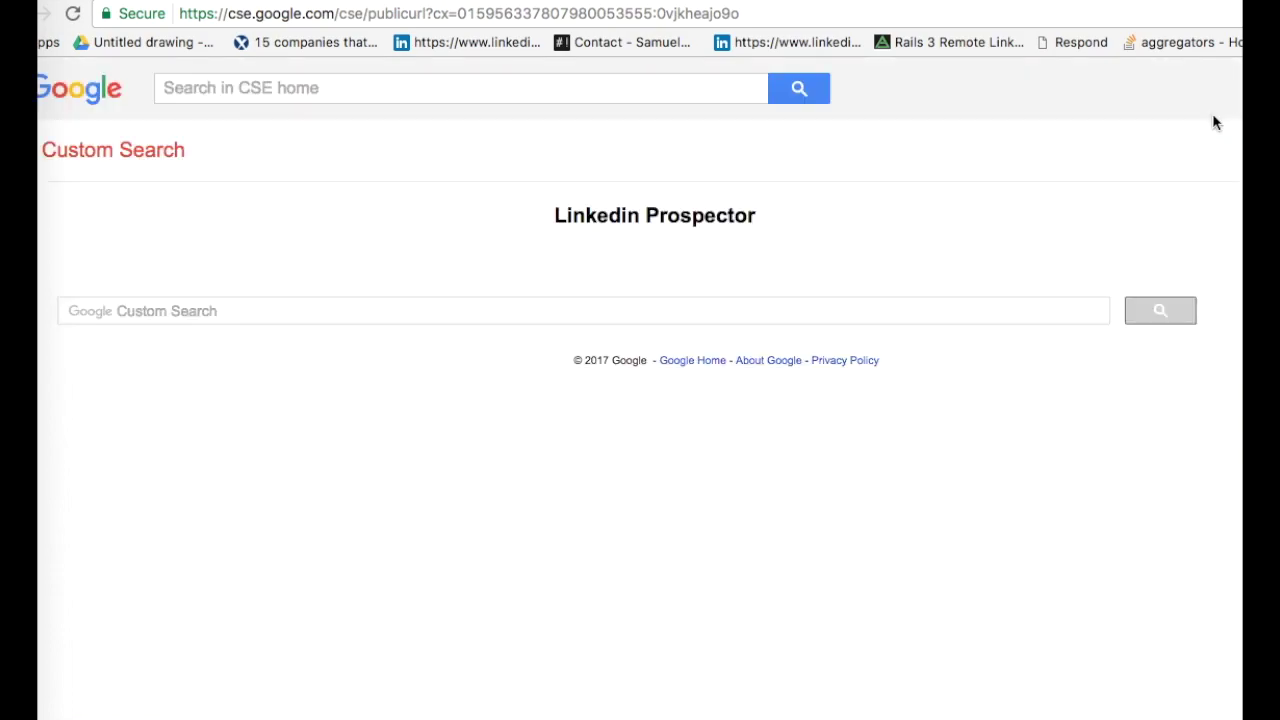
Step: Return to the custom search engine list at cse.google.com and open the settings of Linkedin Prospector
{"action": "key", "text": "super+l"}
{"action": "type", "text": "cse.google."}
{"action": "key", "text": "Return"}
{"action": "left_click", "coordinate": [281, 343]}
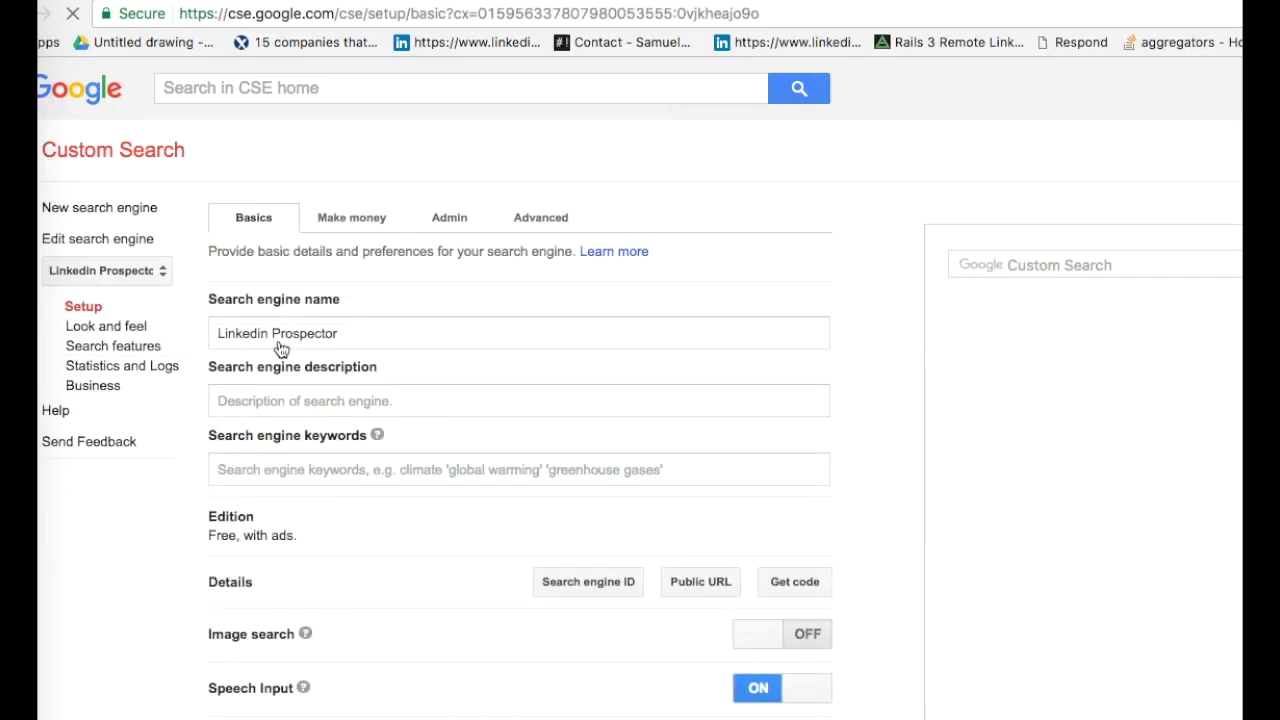
Step: Set the search engine's layout to Full width and save the change
{"action": "left_click", "coordinate": [153, 328]}
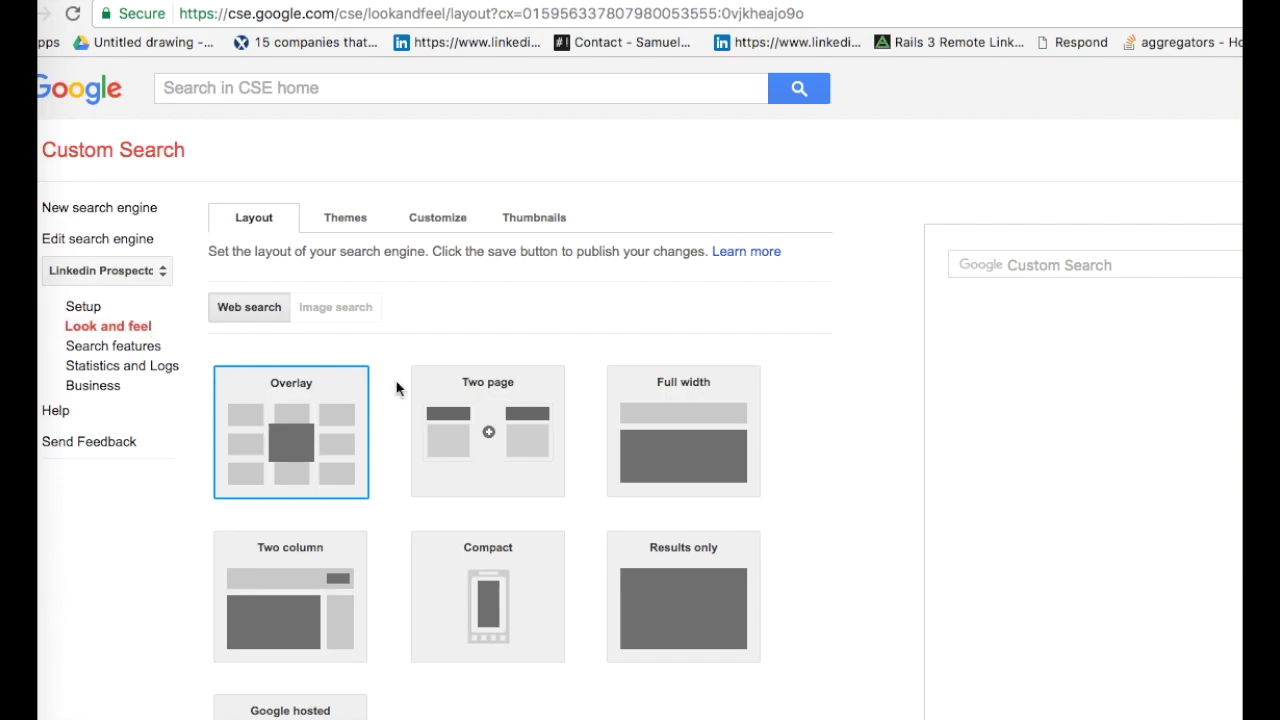
{"action": "left_click", "coordinate": [729, 423]}
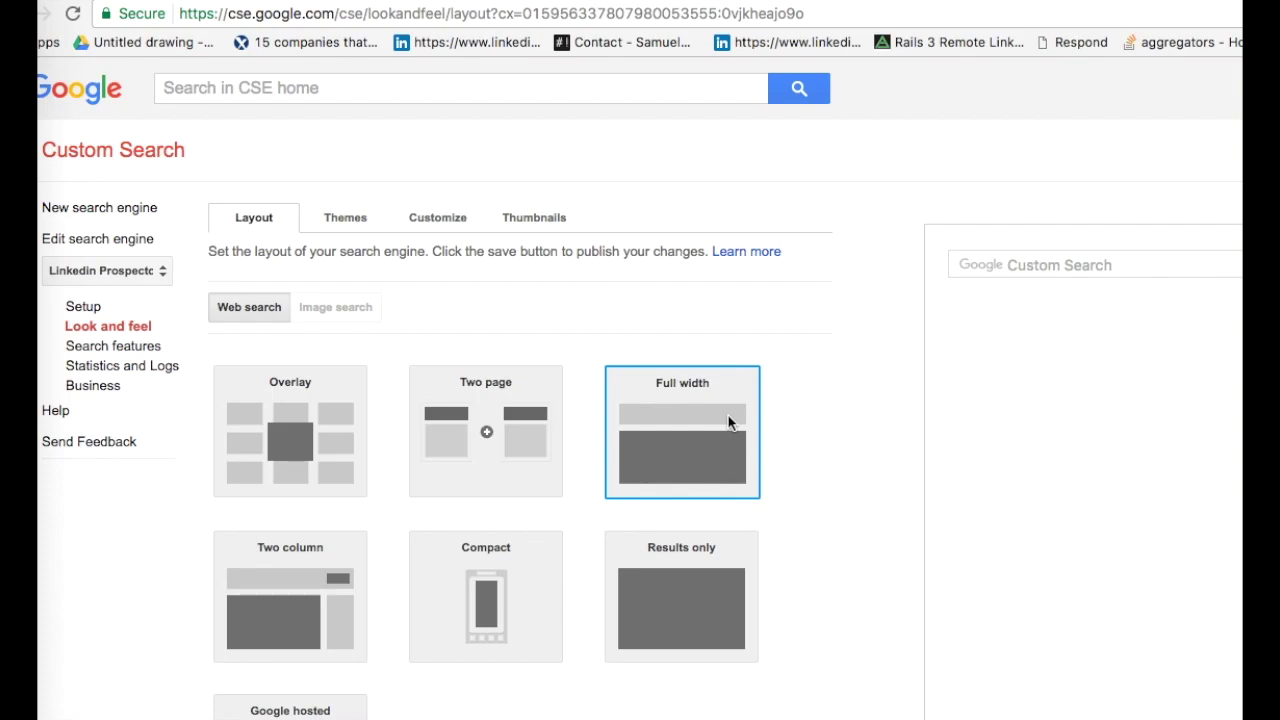
{"action": "scroll", "coordinate": [729, 423], "scroll_direction": "down", "scroll_amount": 4}
{"action": "left_click", "coordinate": [650, 700]}
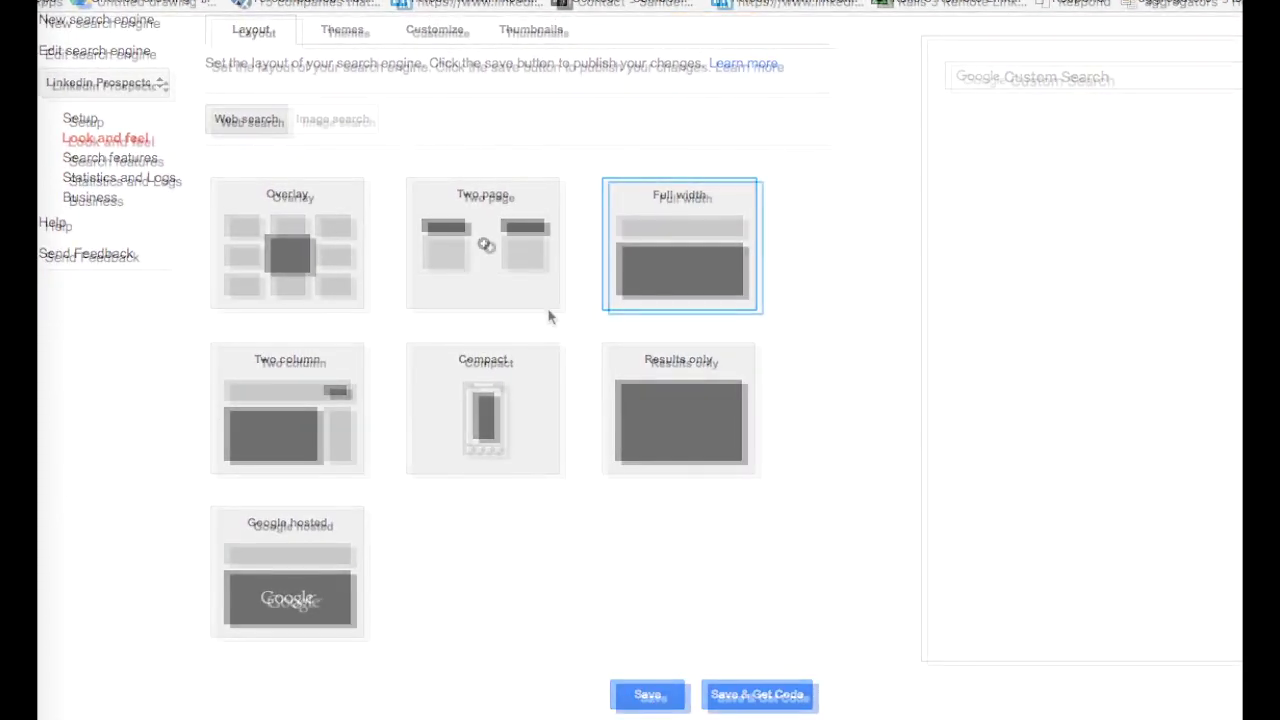
Step: Open the public page through the engine's setup settings and search for site:linkedin.com/in "BIM Specialist"
{"action": "left_click", "coordinate": [148, 61]}
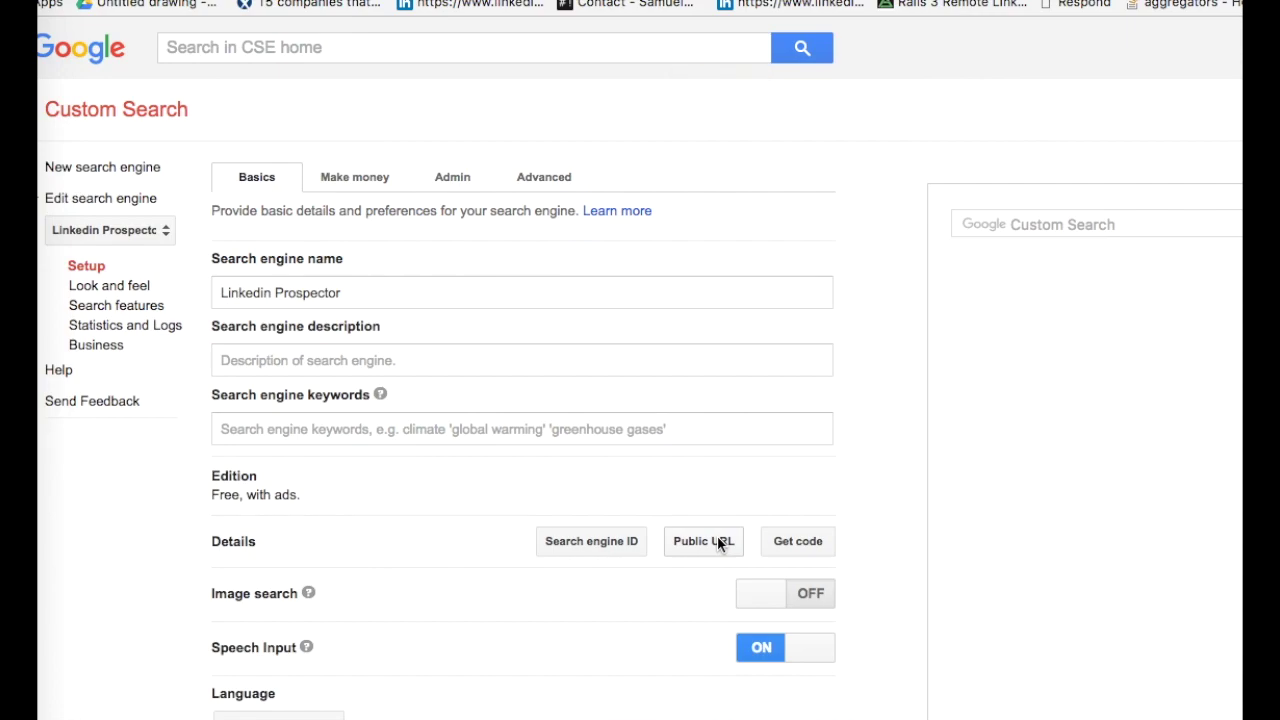
{"action": "left_click", "coordinate": [717, 540]}
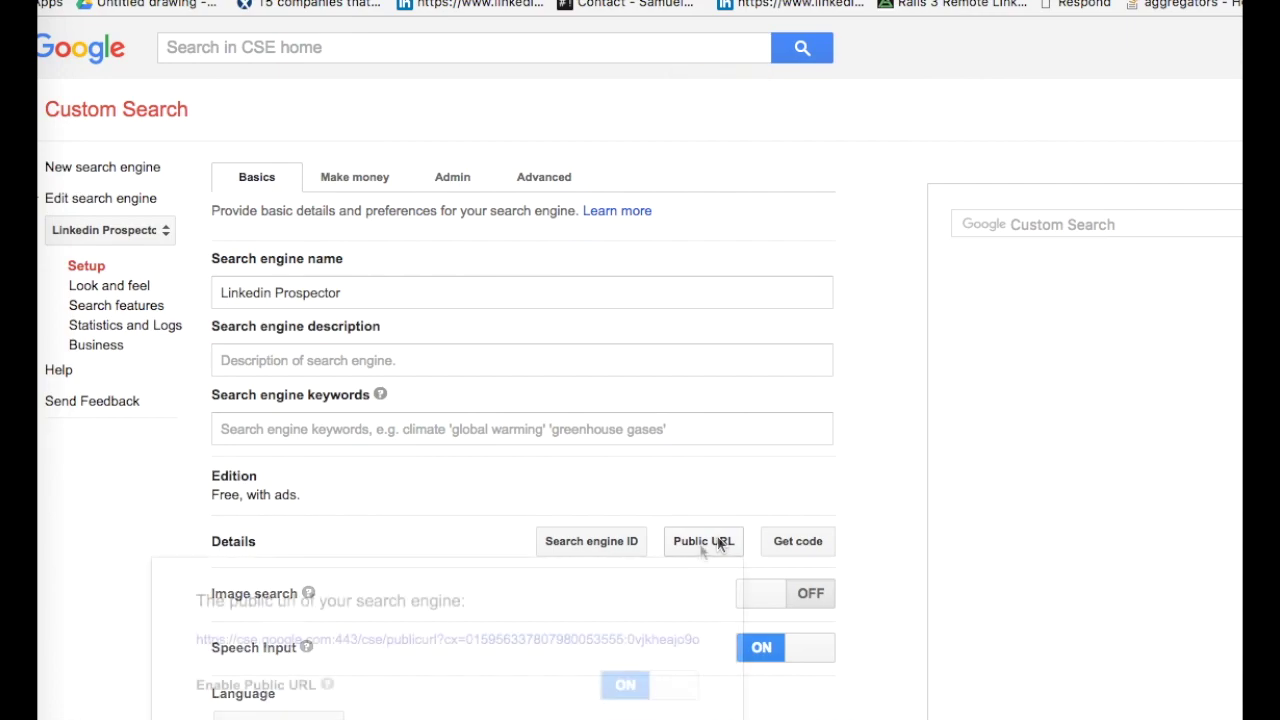
{"action": "left_click", "coordinate": [717, 540]}
{"action": "left_click", "coordinate": [717, 540]}
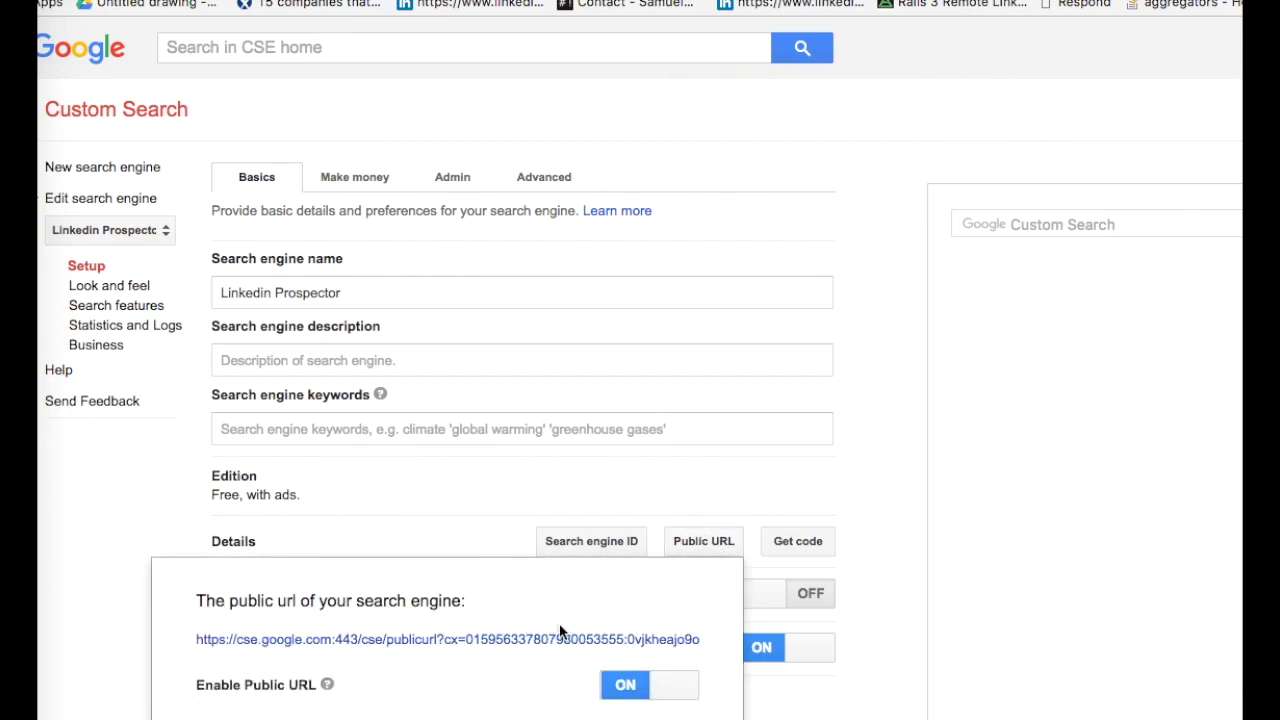
{"action": "left_click", "coordinate": [551, 652]}
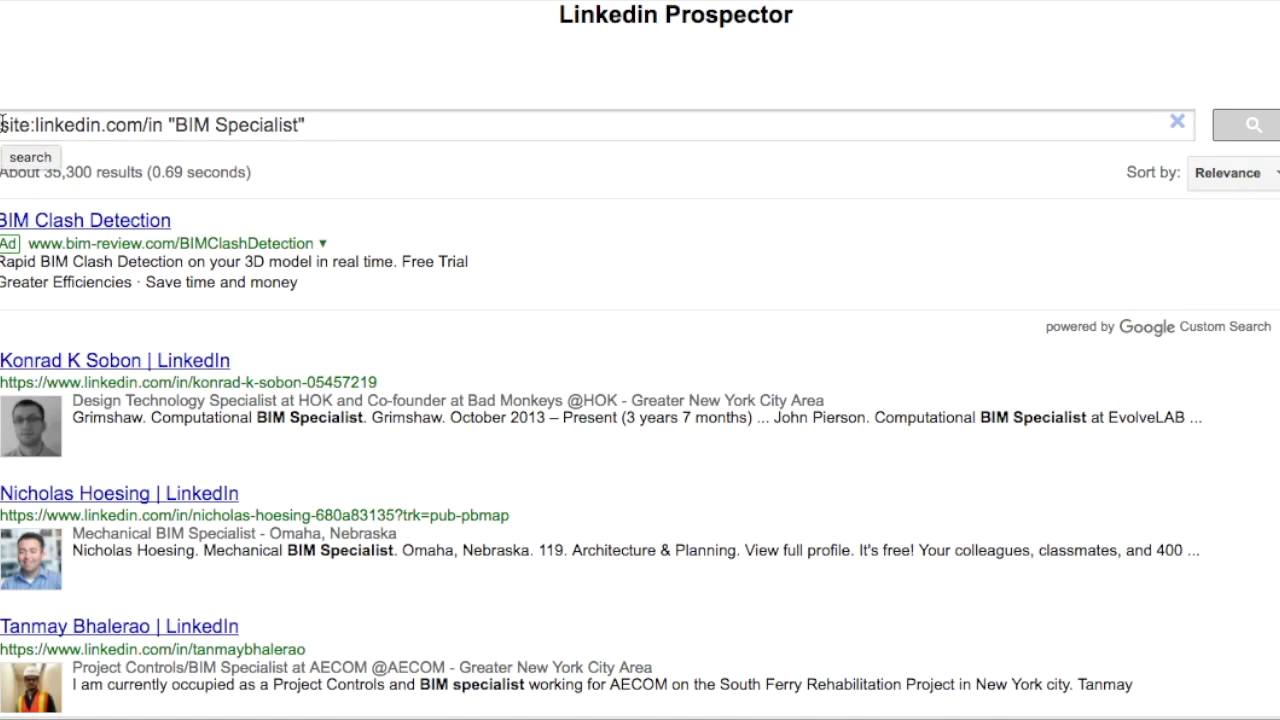
Step: Examine the site restriction and the quoted phrase in the query, along with the number of results
{"action": "left_click_drag", "start_coordinate": [2, 124], "coordinate": [169, 125]}
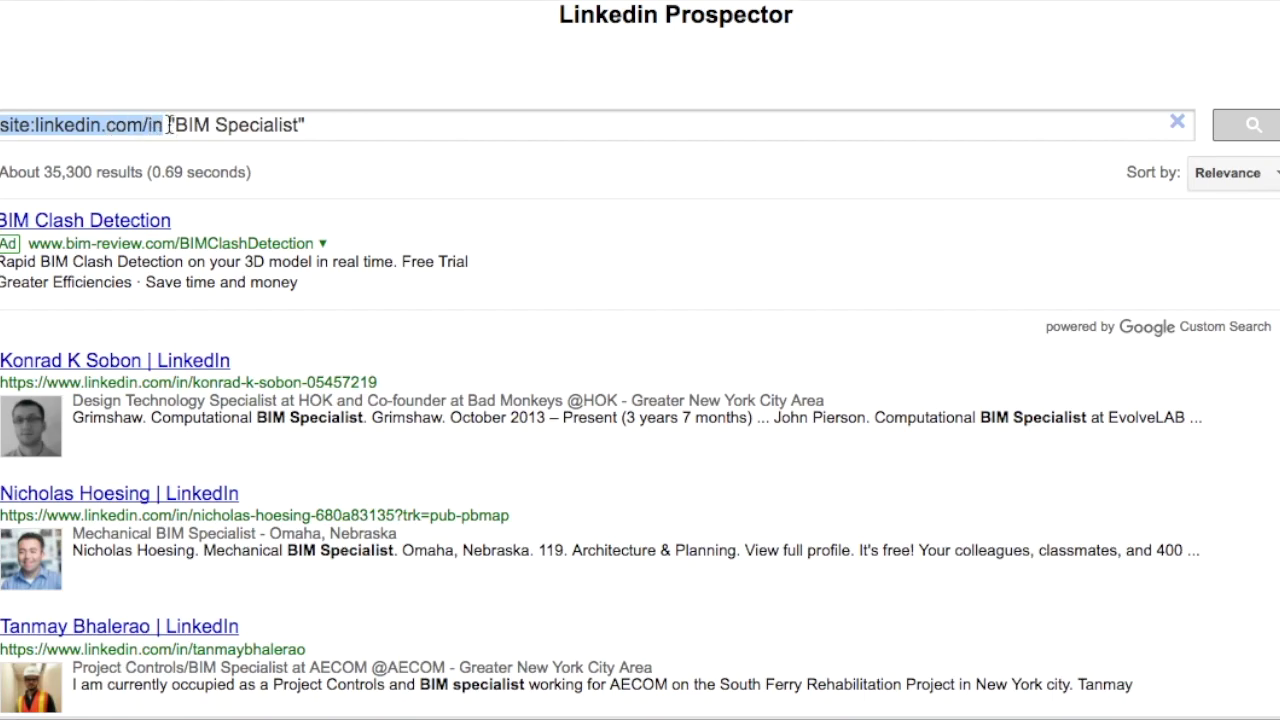
{"action": "left_click_drag", "start_coordinate": [304, 125], "coordinate": [175, 130]}
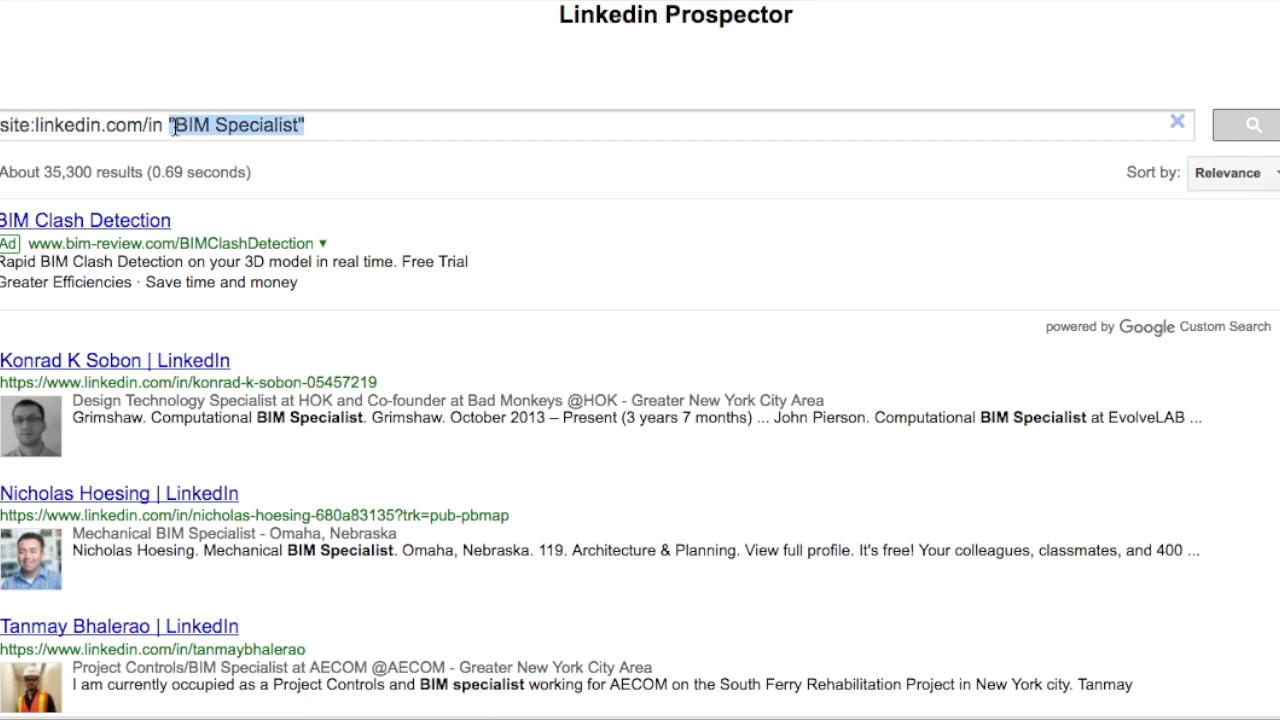
{"action": "left_click_drag", "start_coordinate": [92, 174], "coordinate": [40, 190]}
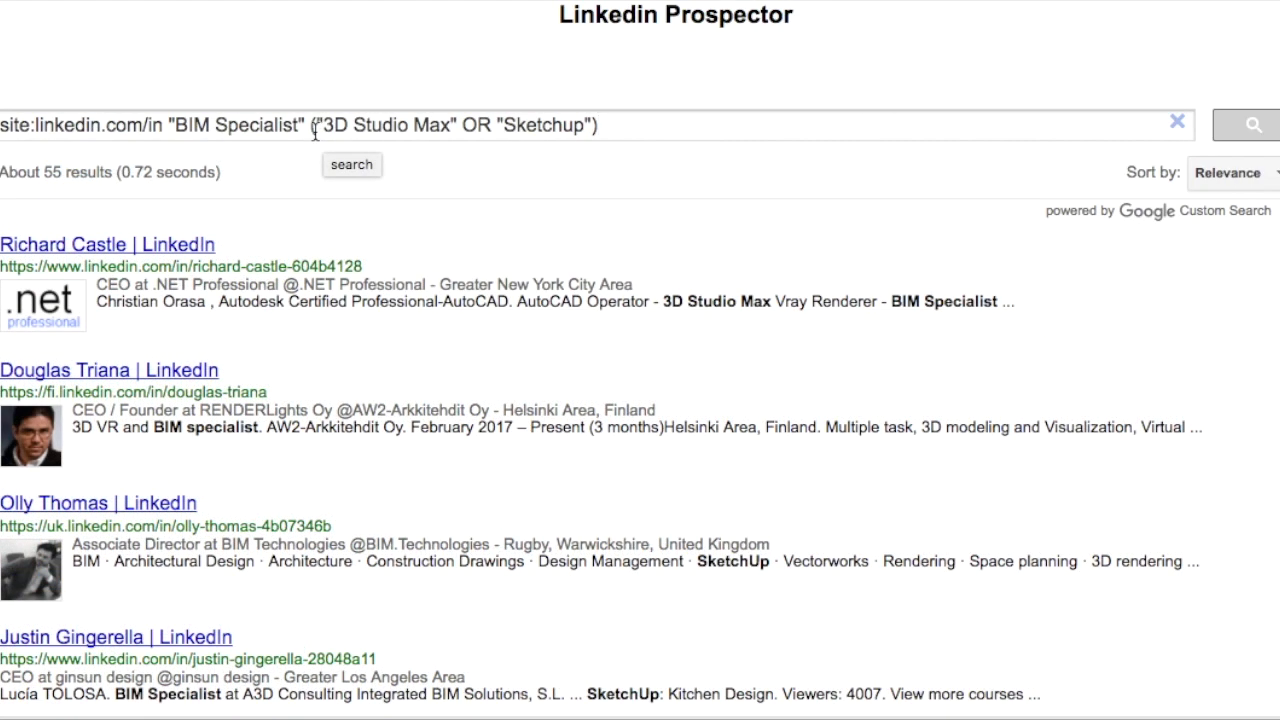
Step: Examine the ("3D Studio Max" OR "Sketchup") terms and rerun the "BIM Specialist" search with -Revit more:pagemap:person-role:CEO,Founder,Director,Vice*President,VP
{"action": "left_click_drag", "start_coordinate": [315, 130], "coordinate": [452, 128]}
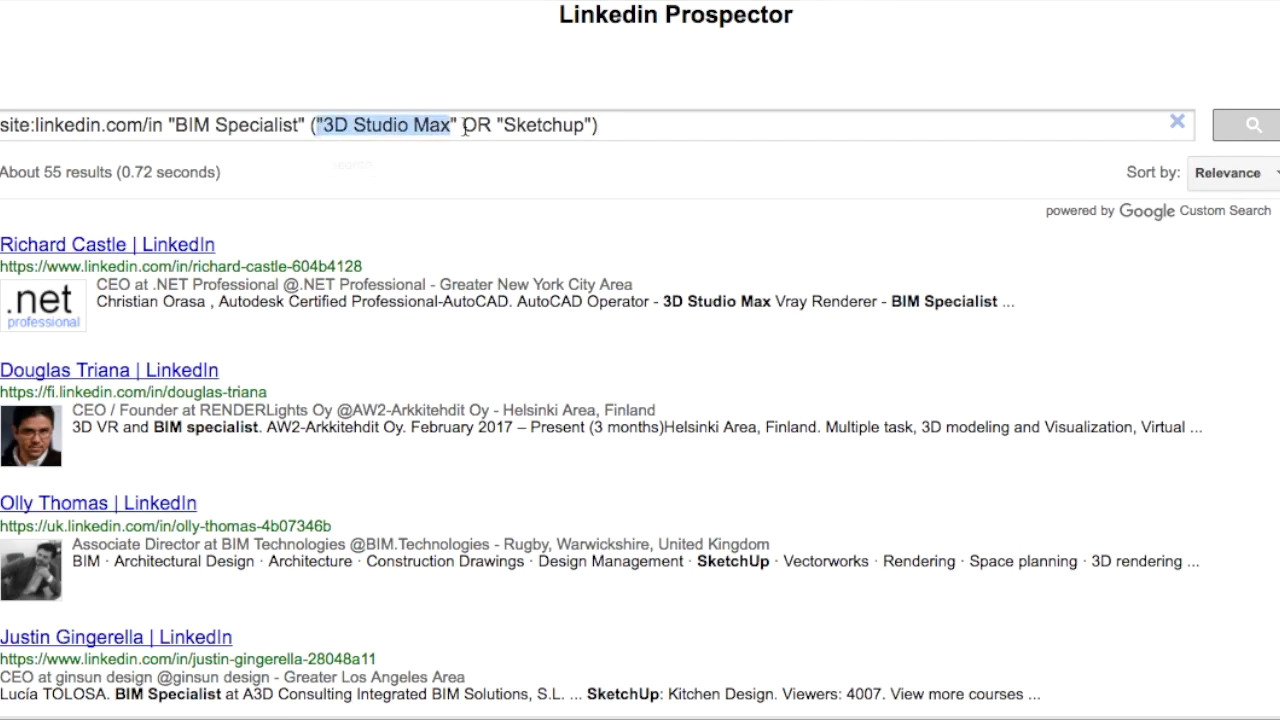
{"action": "left_click_drag", "start_coordinate": [496, 125], "coordinate": [592, 125]}
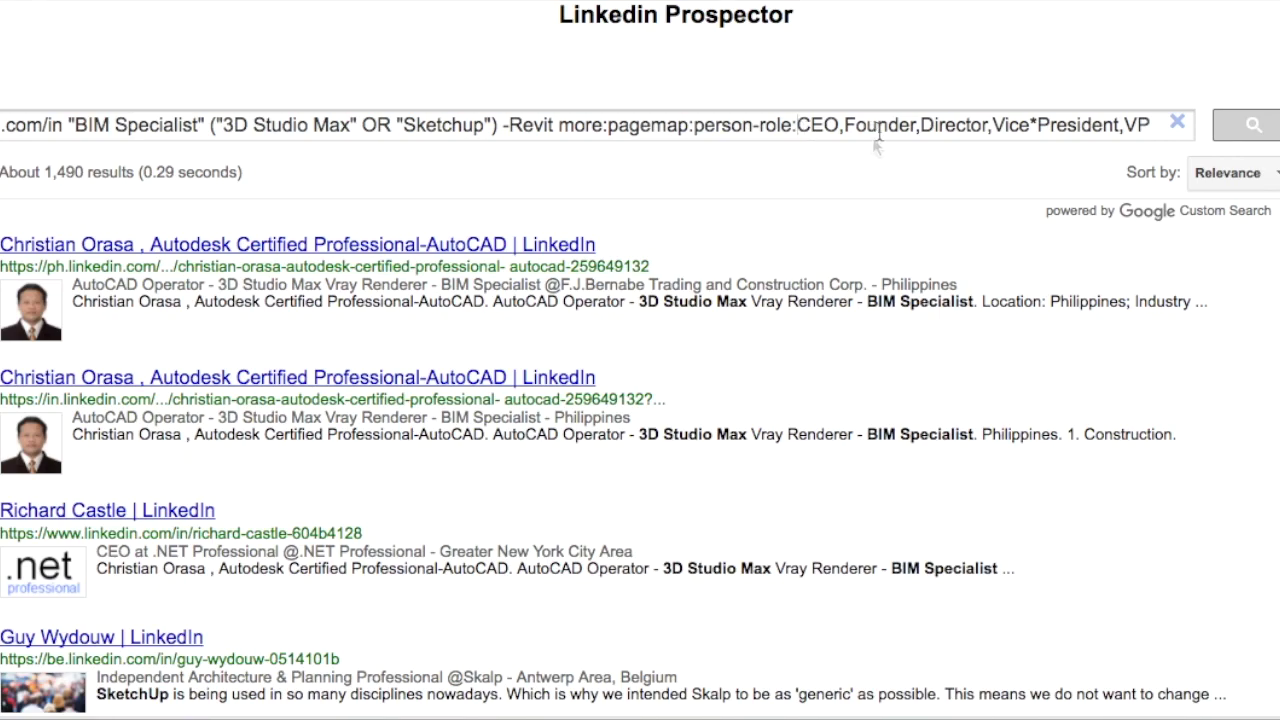
{"action": "key", "text": "Return"}
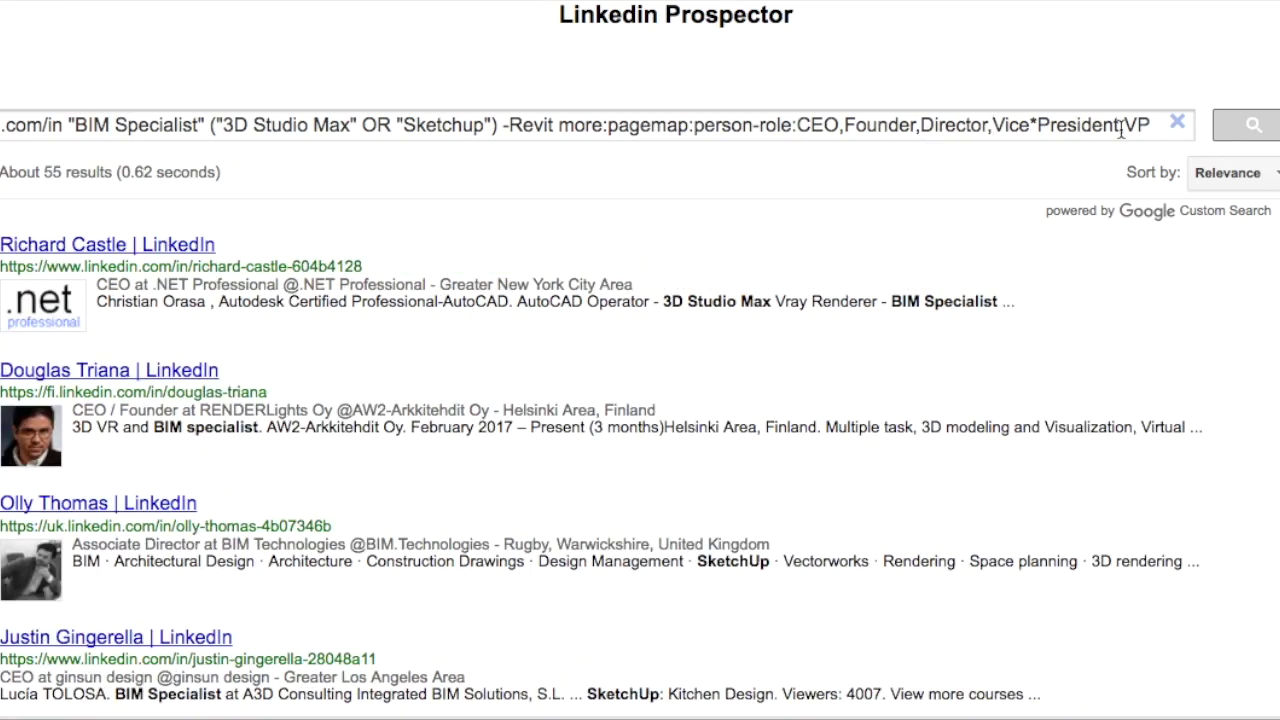
{"action": "left_click", "coordinate": [1120, 131], "text": "shift"}
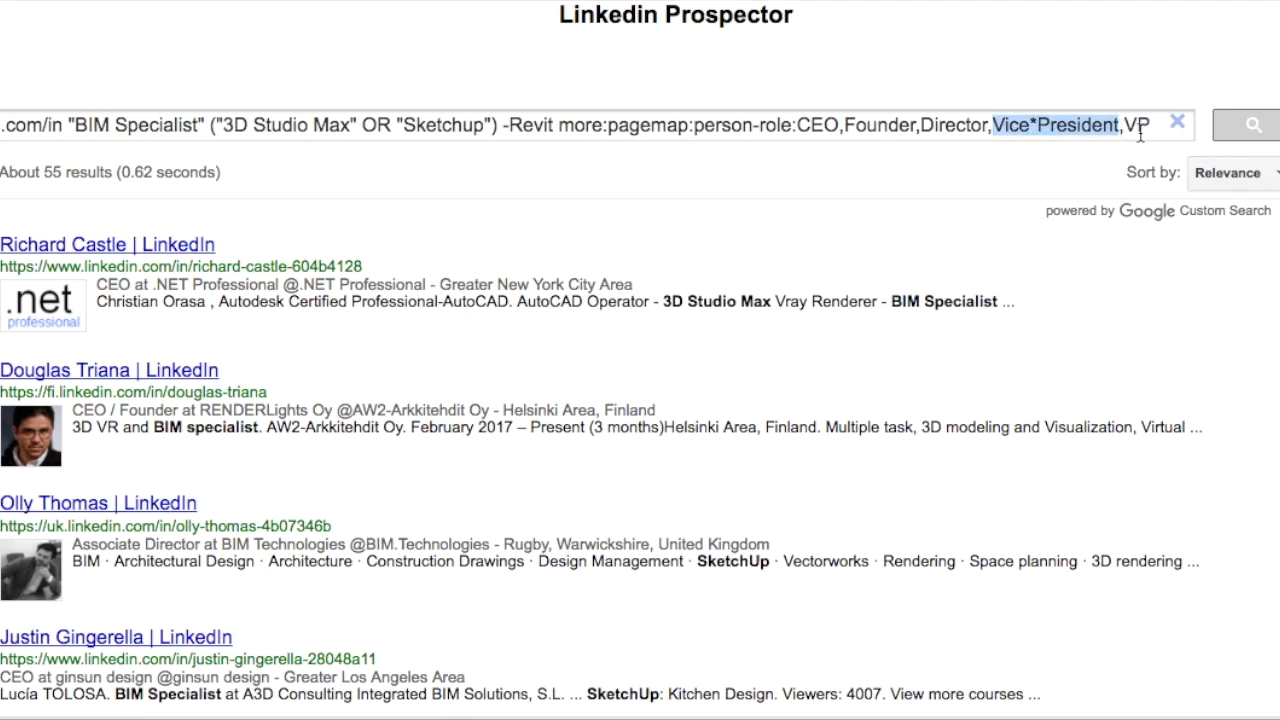
{"action": "left_click", "coordinate": [1150, 125]}
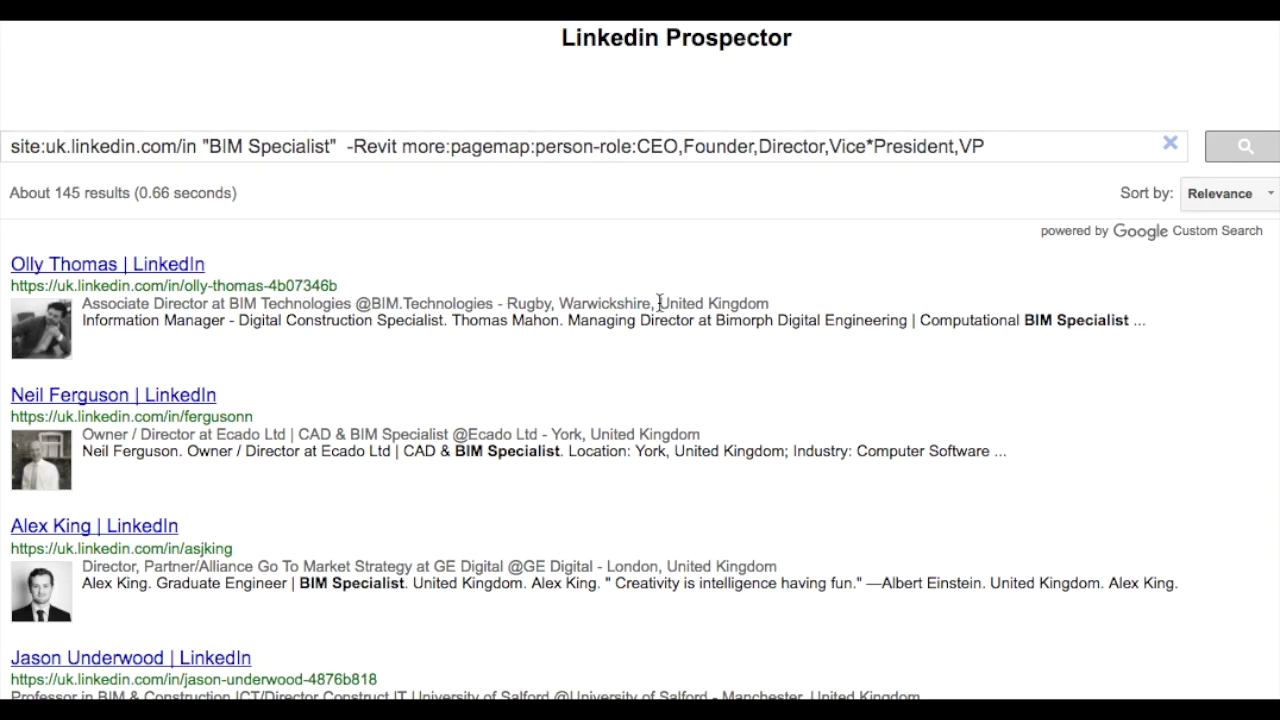
Step: Check the United Kingdom results, then search site:linkedin.com/in "3d visualizer" more:pagemap:person-location:Boston,San*Francisco and review the matching profiles
{"action": "left_click_drag", "start_coordinate": [659, 303], "coordinate": [774, 302]}
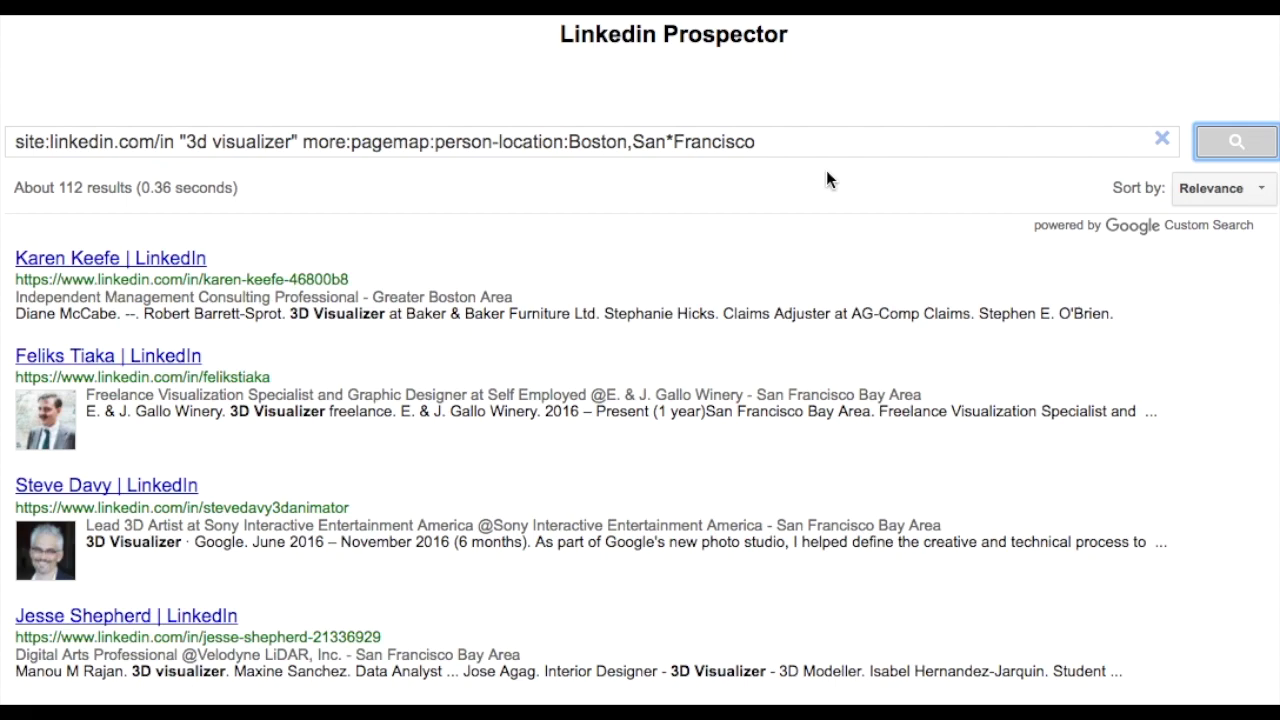
{"action": "left_click_drag", "start_coordinate": [132, 188], "coordinate": [59, 188]}
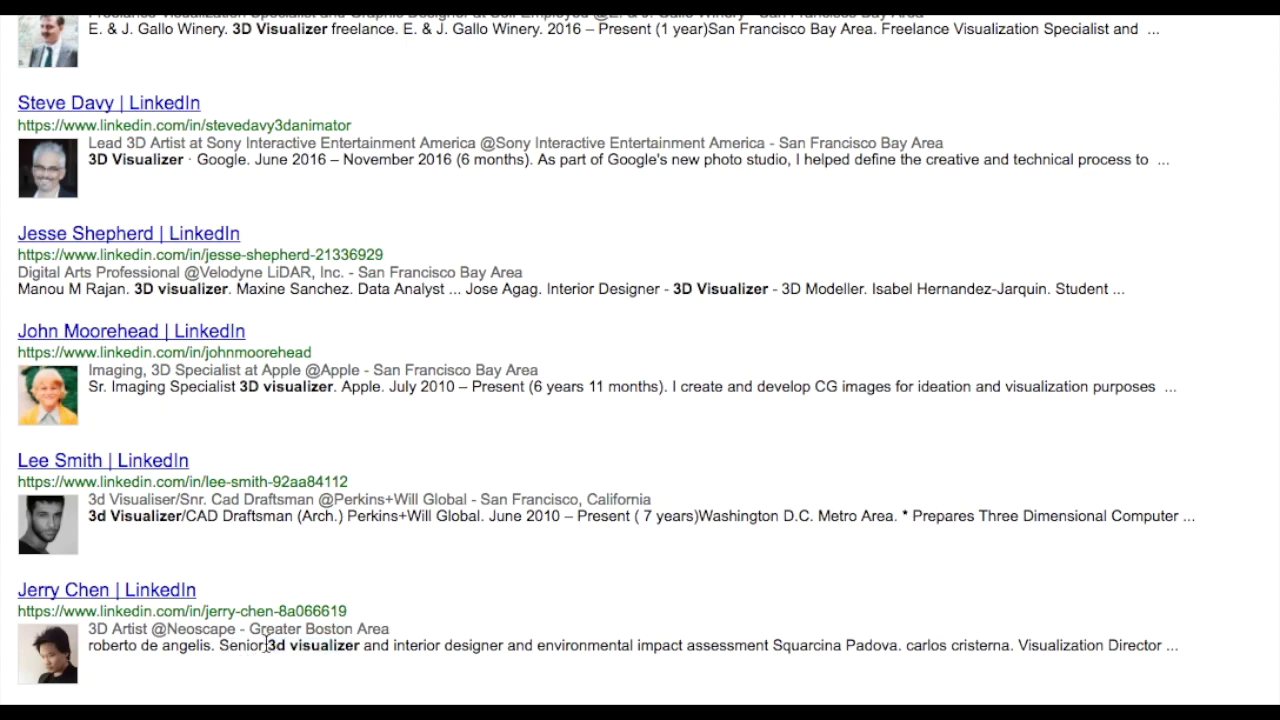
{"action": "left_click_drag", "start_coordinate": [270, 645], "coordinate": [361, 645]}
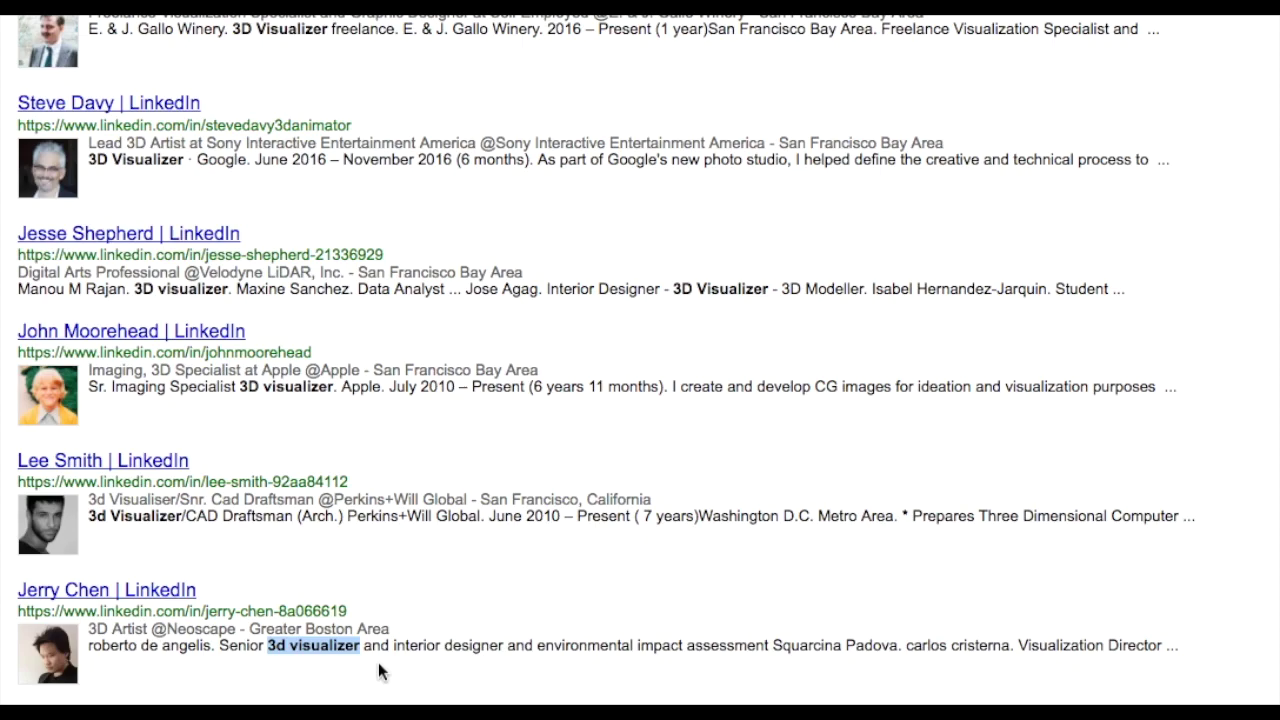
{"action": "scroll", "coordinate": [378, 662], "scroll_direction": "up", "scroll_amount": 1}
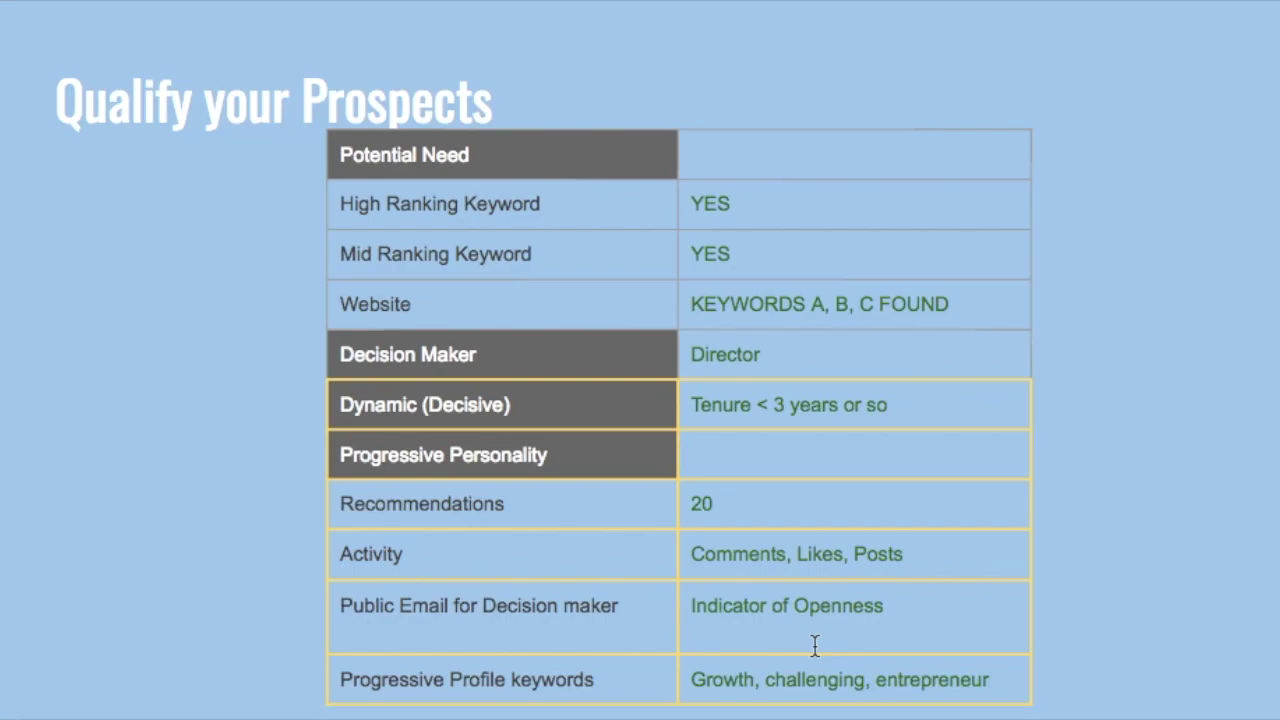
{"action": "left_click", "coordinate": [929, 403]}
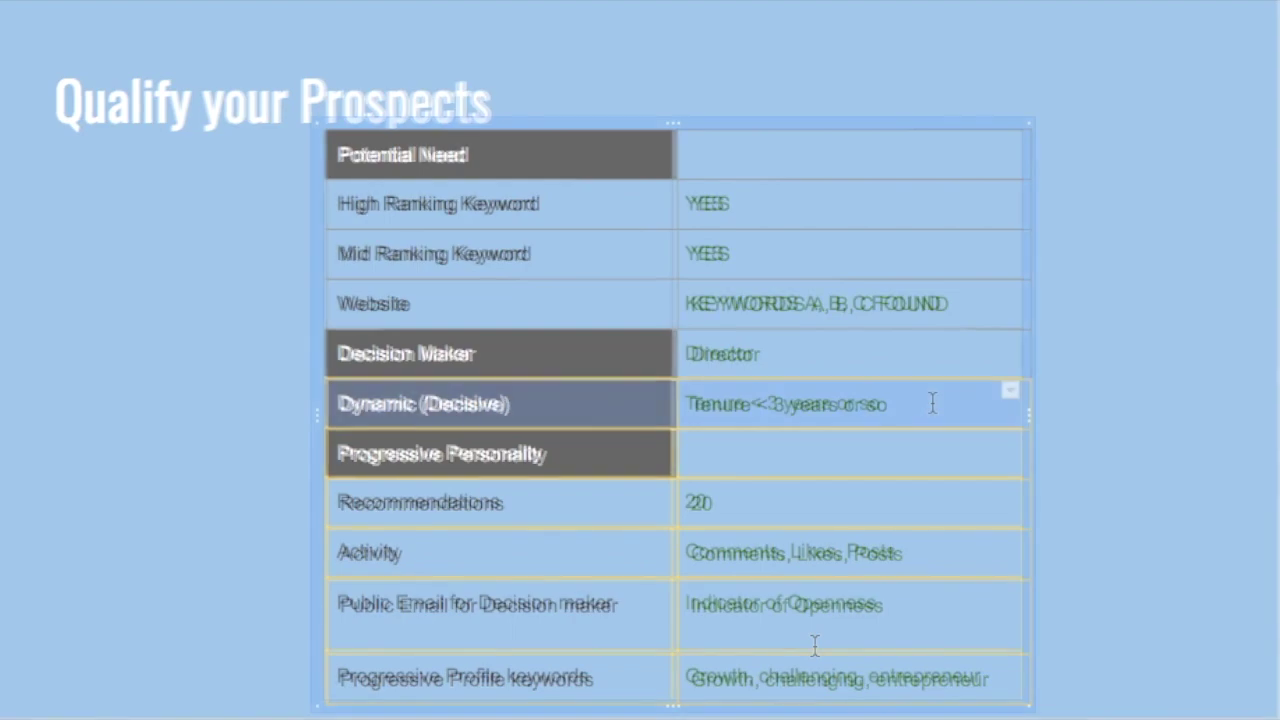
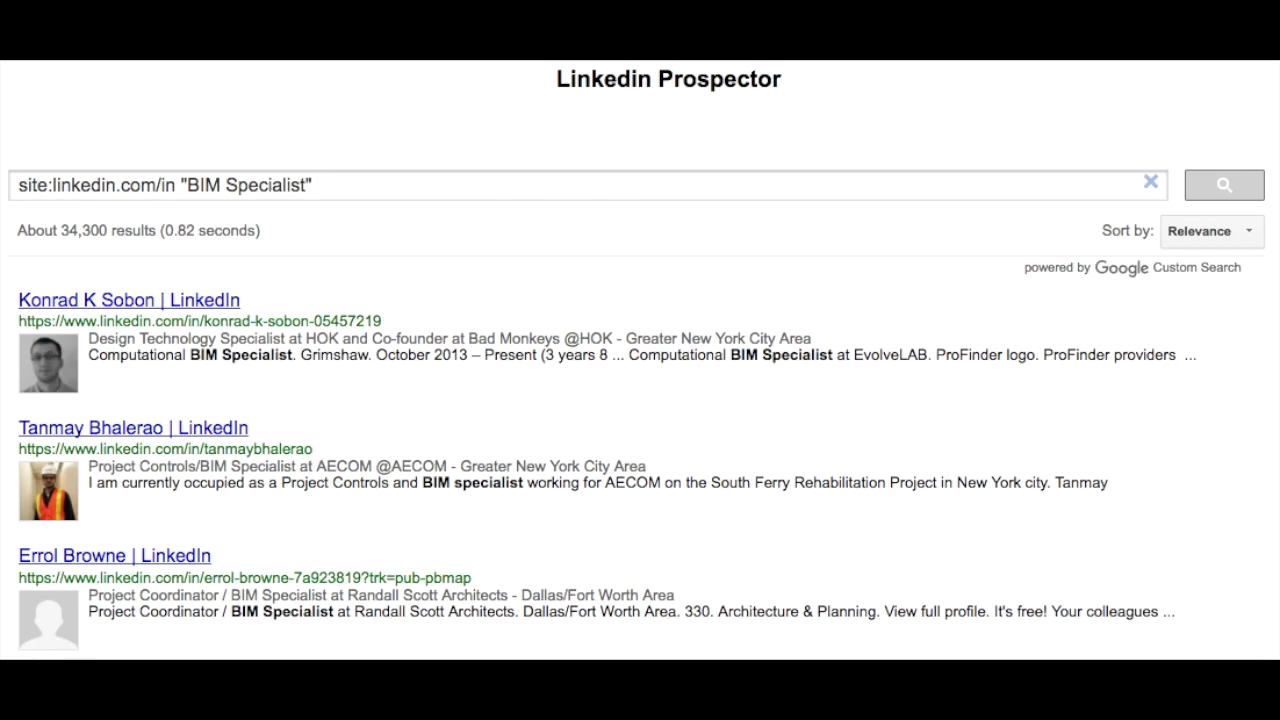
Step: Add the phrase "Present (2..11 months)" to the site:linkedin.com/in "BIM Specialist" query
{"action": "type", "text": "\"Present (7 months)\""}
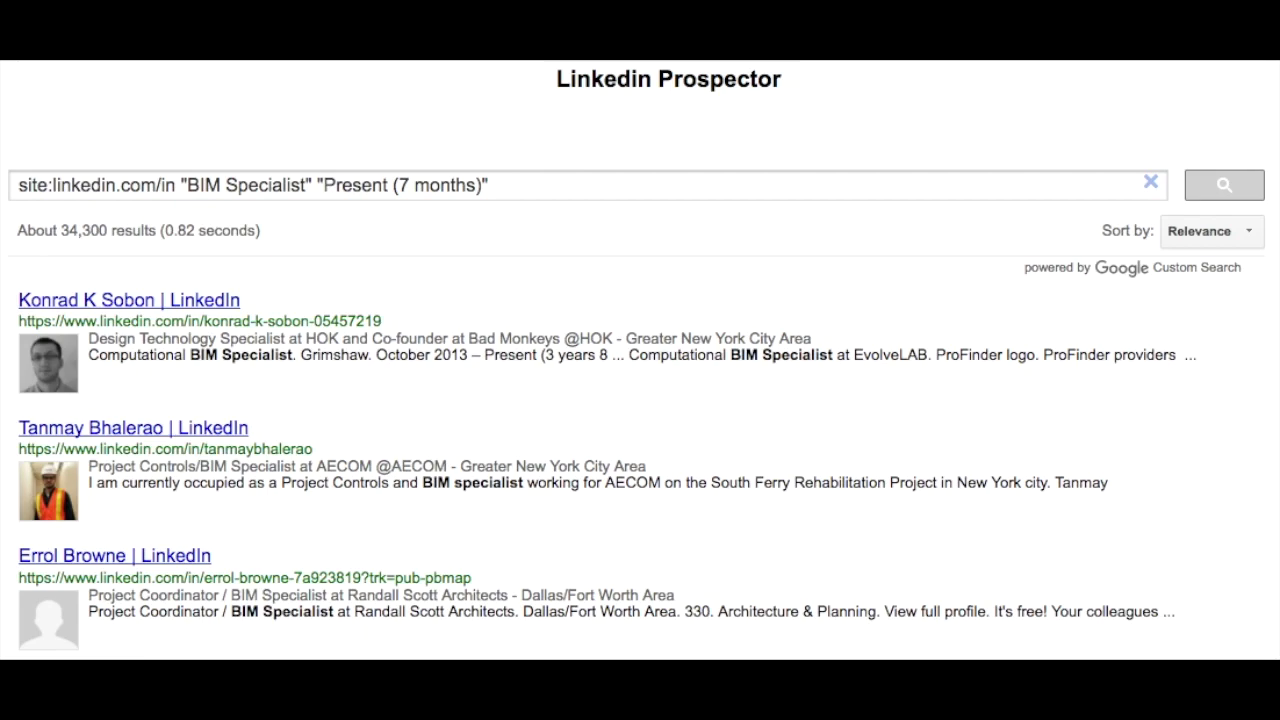
{"action": "double_click", "coordinate": [405, 187]}
{"action": "type", "text": "2..11"}
{"action": "key", "text": "shift+Left"}
{"action": "key", "text": "shift+Left"}
{"action": "key", "text": "shift+Left"}
{"action": "key", "text": "shift+Left"}
{"action": "key", "text": "shift+Left"}
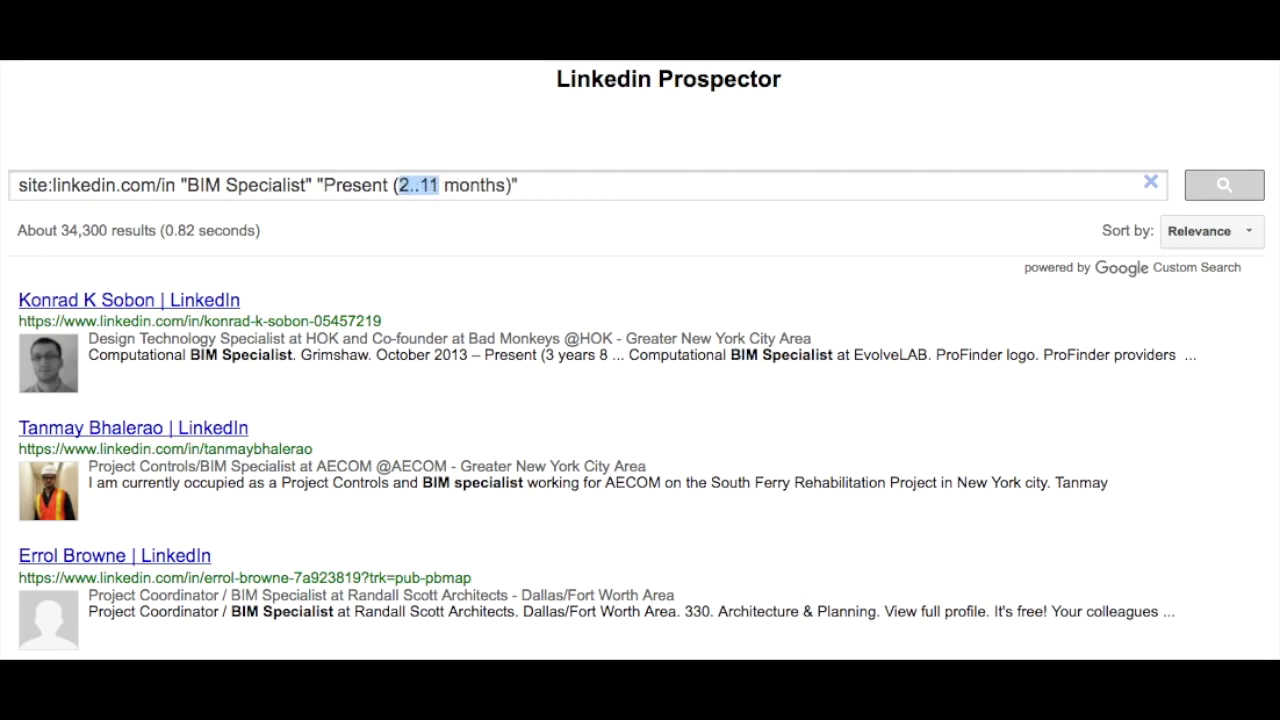
Step: Extend the tenure condition to ("Present (1 month)" OR "Present (2..11 months)" OR "Present (1 year)") and rerun the search
{"action": "key", "text": "Left"}
{"action": "key", "text": "shift+Right"}
{"action": "key", "text": "Right"}
{"action": "key", "text": "Right"}
{"action": "key", "text": "Right"}
{"action": "key", "text": "shift+Right"}
{"action": "key", "text": "shift+Right"}
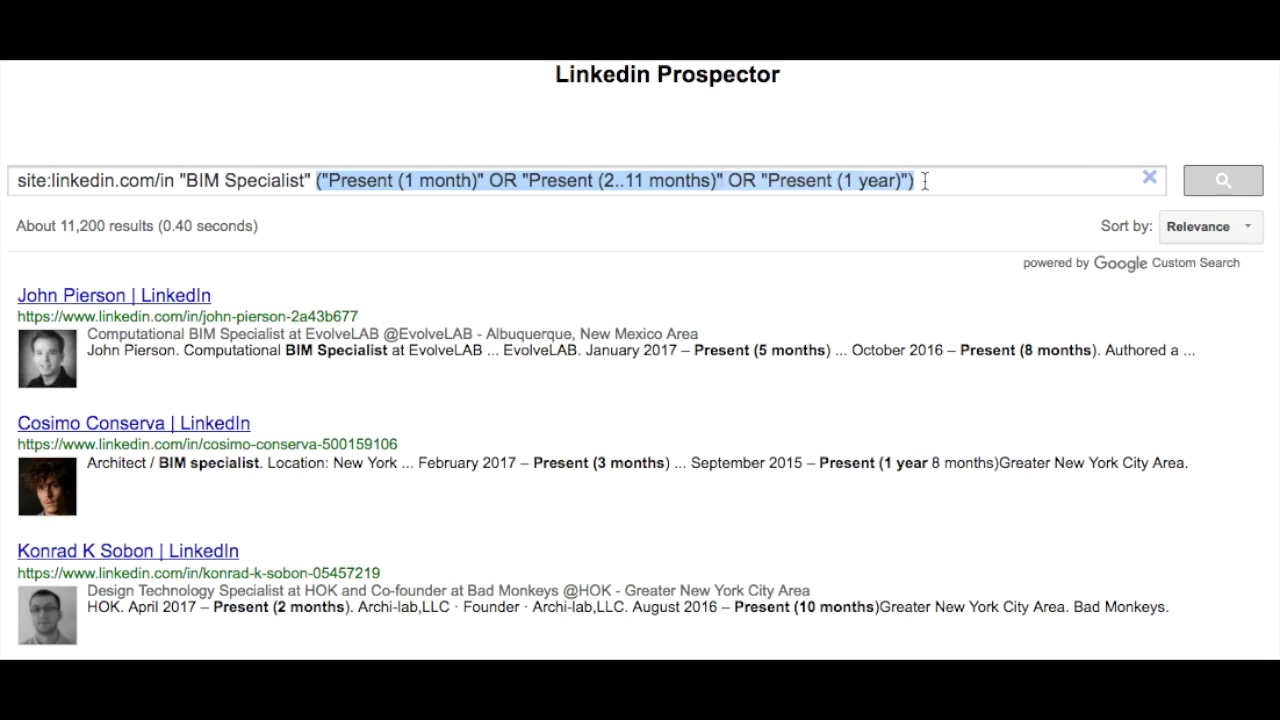
Step: Examine the month and year phrases in the tenure condition and the OR operator joining them
{"action": "left_click_drag", "start_coordinate": [925, 180], "coordinate": [721, 180]}
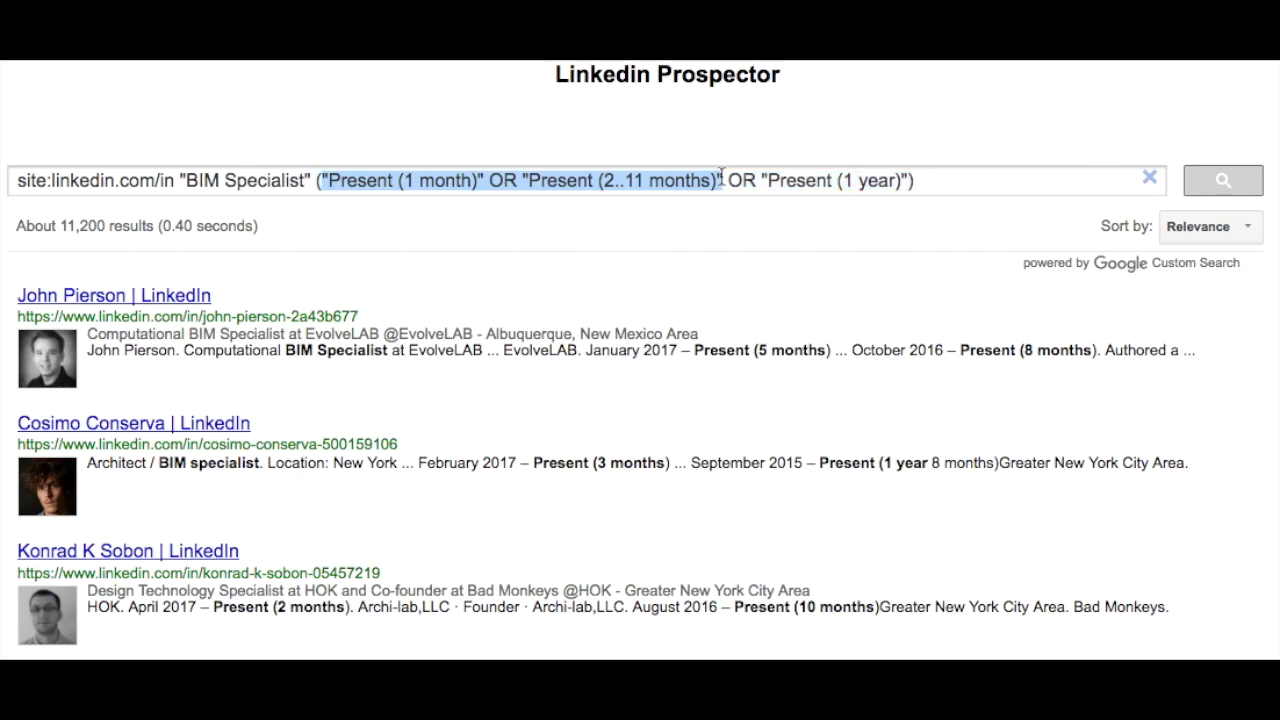
{"action": "left_click", "coordinate": [727, 180]}
{"action": "left_click_drag", "start_coordinate": [727, 180], "coordinate": [754, 180]}
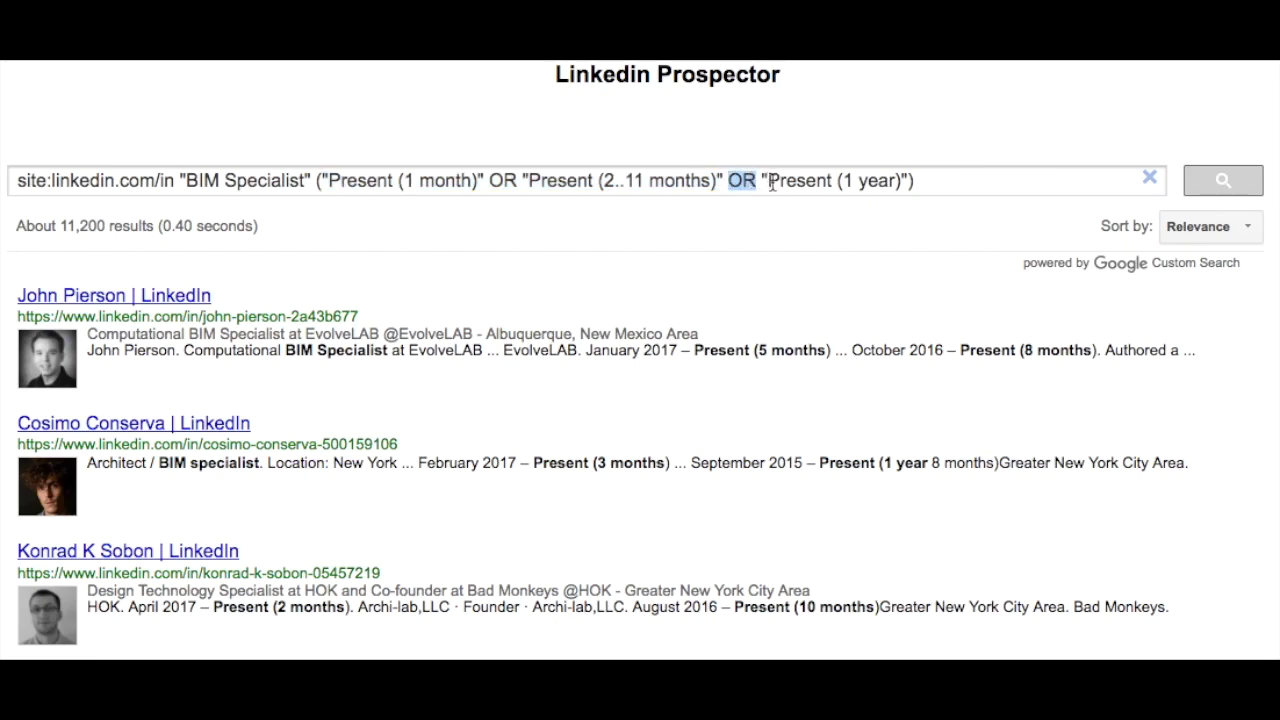
{"action": "left_click_drag", "start_coordinate": [760, 180], "coordinate": [903, 183]}
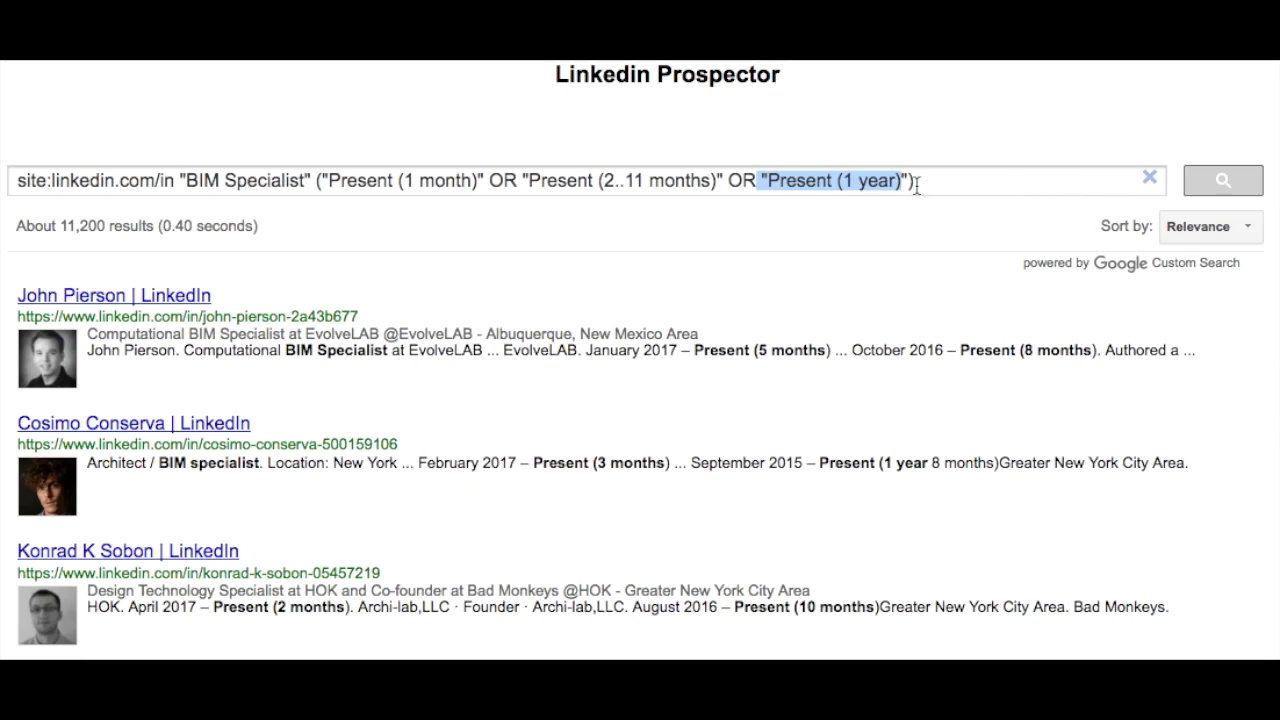
{"action": "left_click", "coordinate": [916, 183]}
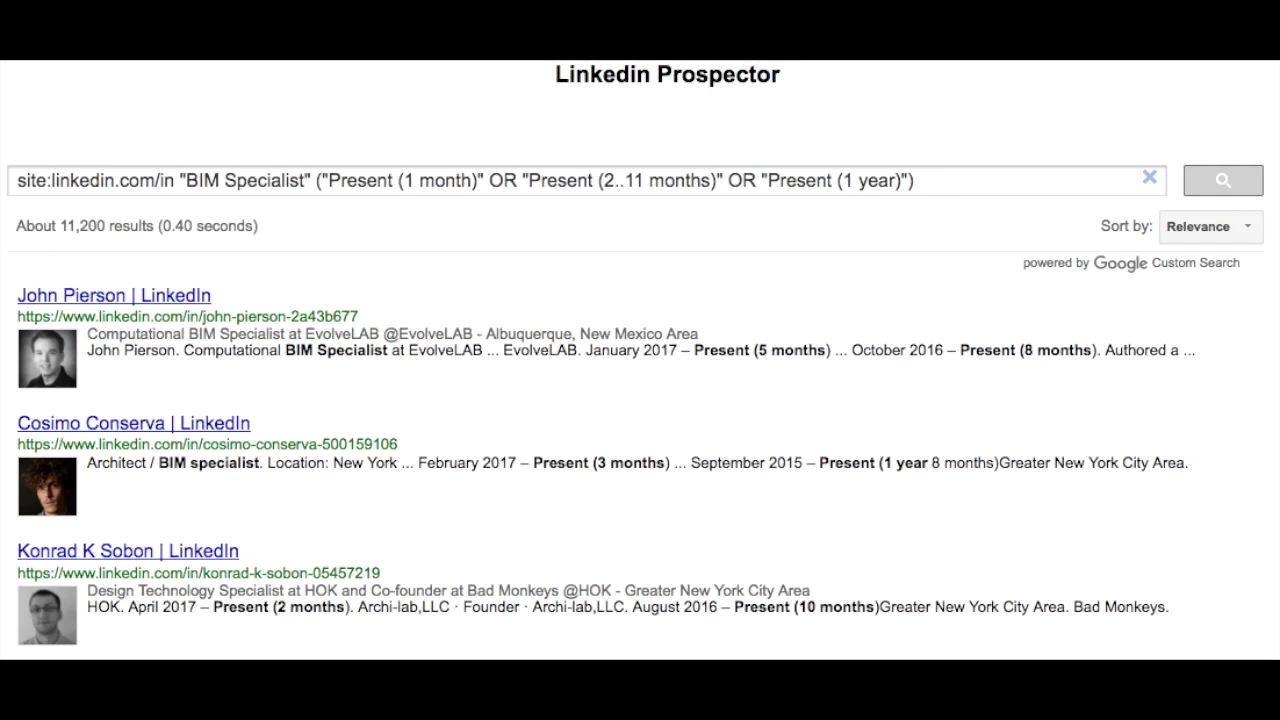
{"action": "left_click_drag", "start_coordinate": [1060, 180], "coordinate": [1127, 180]}
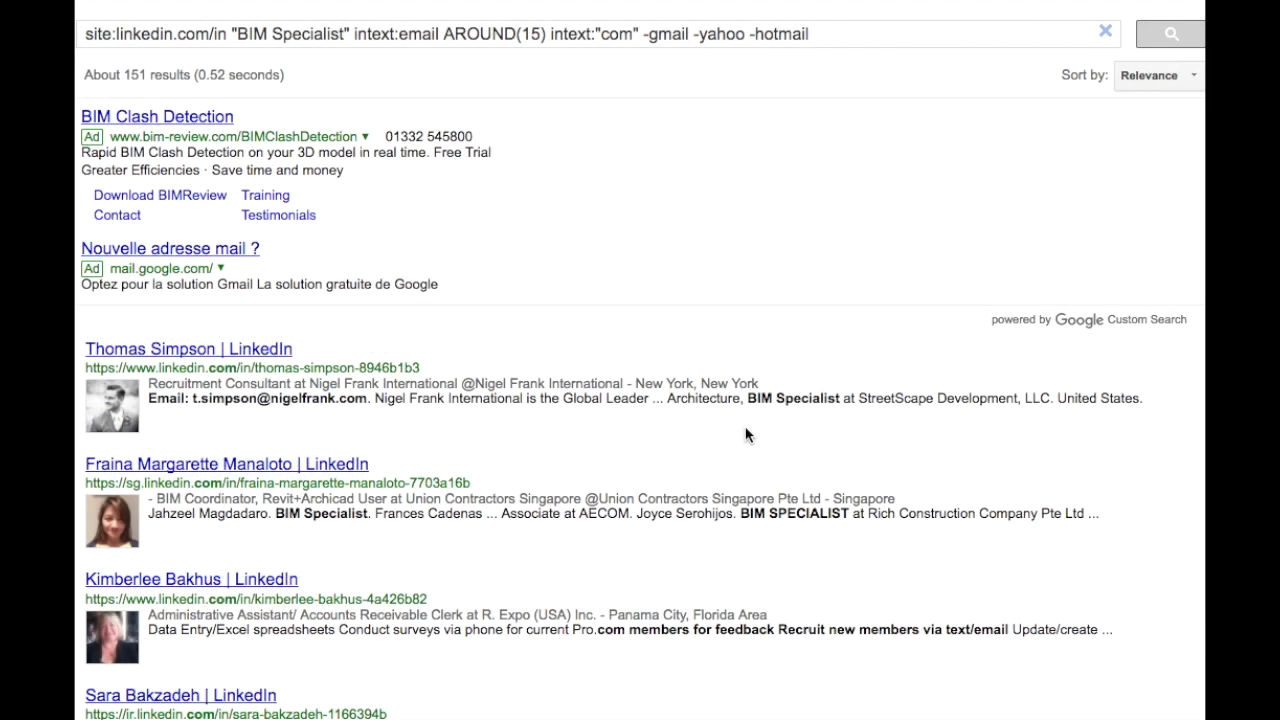
Step: Examine how the intext:email AROUND(15) intext:"com" terms match the e-mail address in the first result
{"action": "left_click_drag", "start_coordinate": [148, 398], "coordinate": [368, 398]}
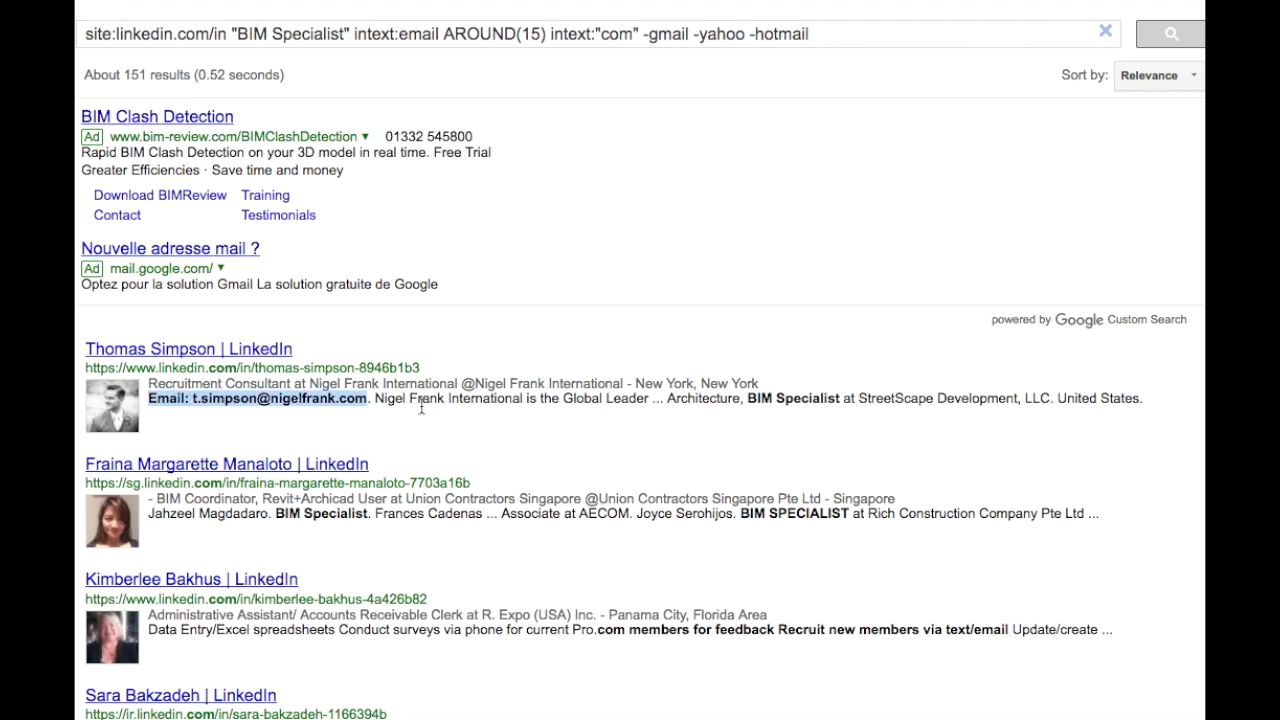
{"action": "left_click_drag", "start_coordinate": [354, 34], "coordinate": [439, 31]}
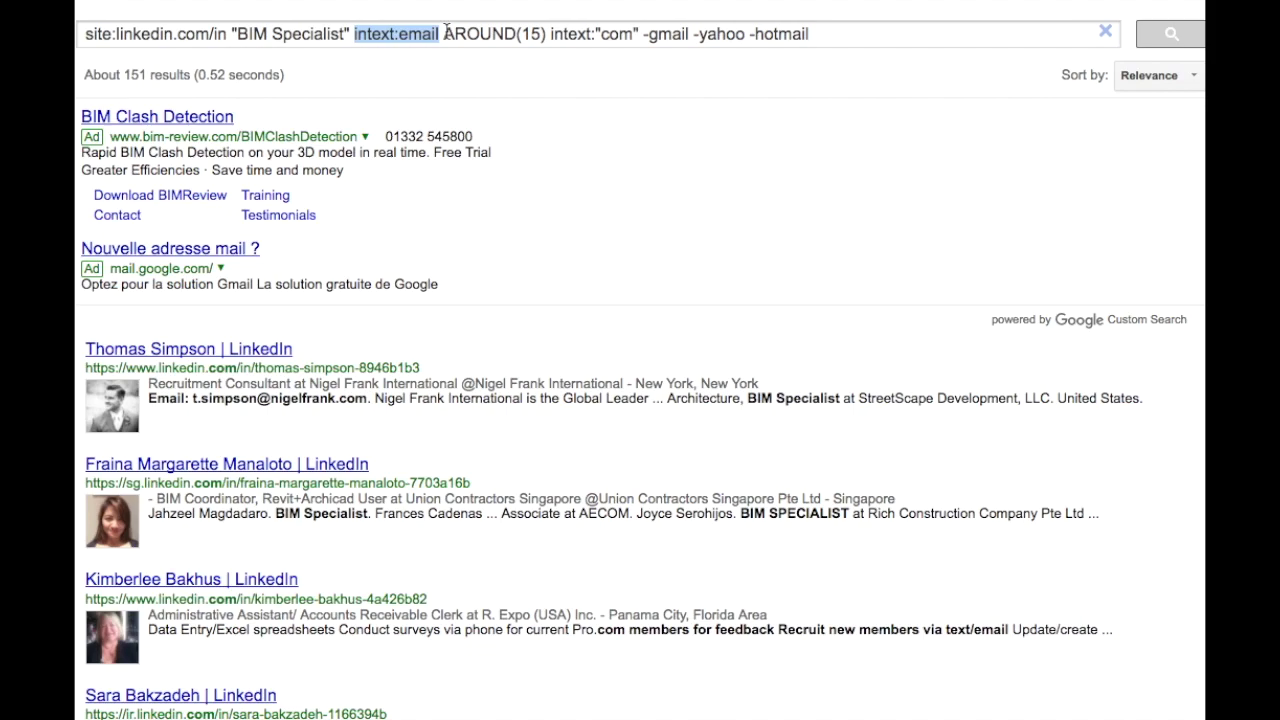
{"action": "left_click_drag", "start_coordinate": [443, 34], "coordinate": [546, 28]}
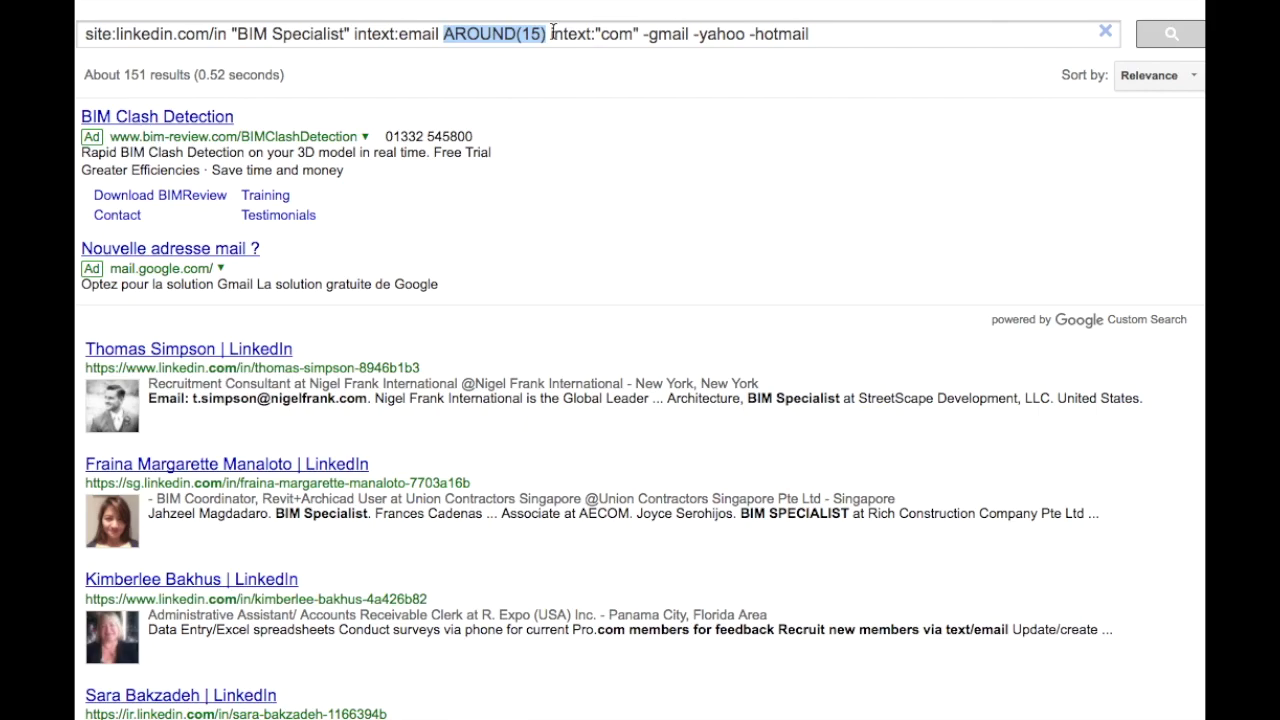
{"action": "left_click_drag", "start_coordinate": [551, 33], "coordinate": [640, 28]}
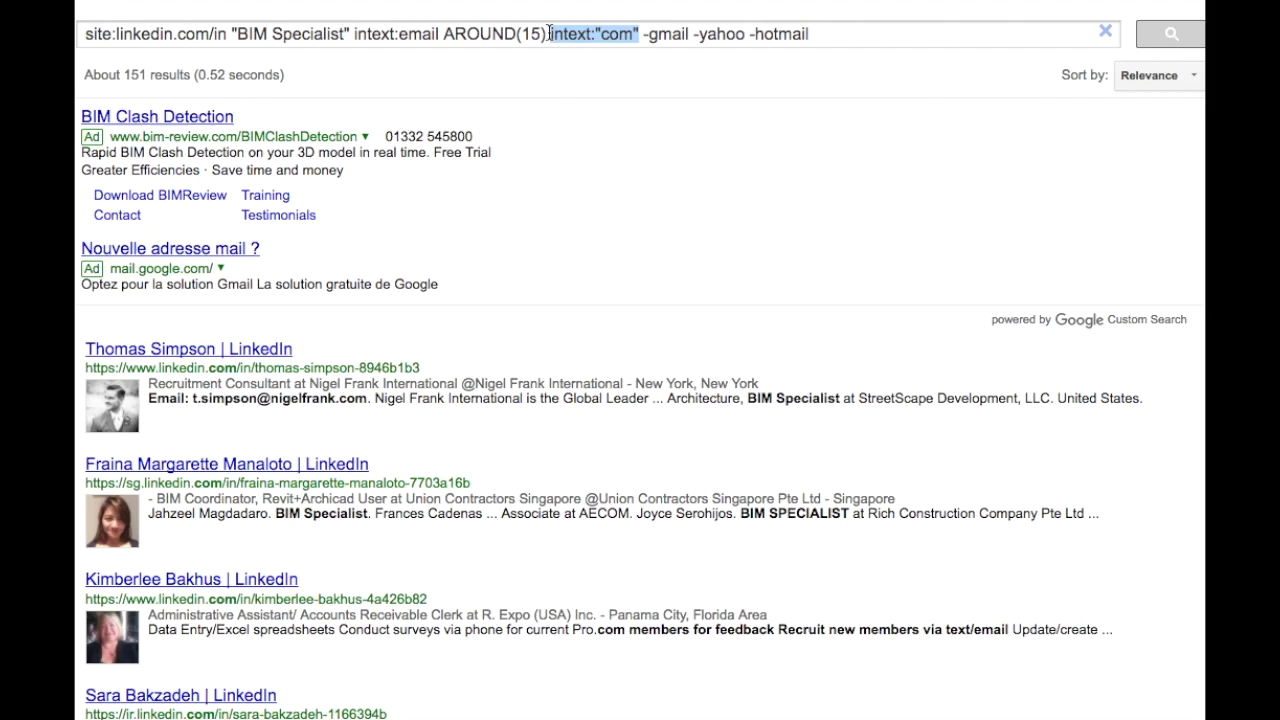
{"action": "left_click_drag", "start_coordinate": [148, 398], "coordinate": [189, 398]}
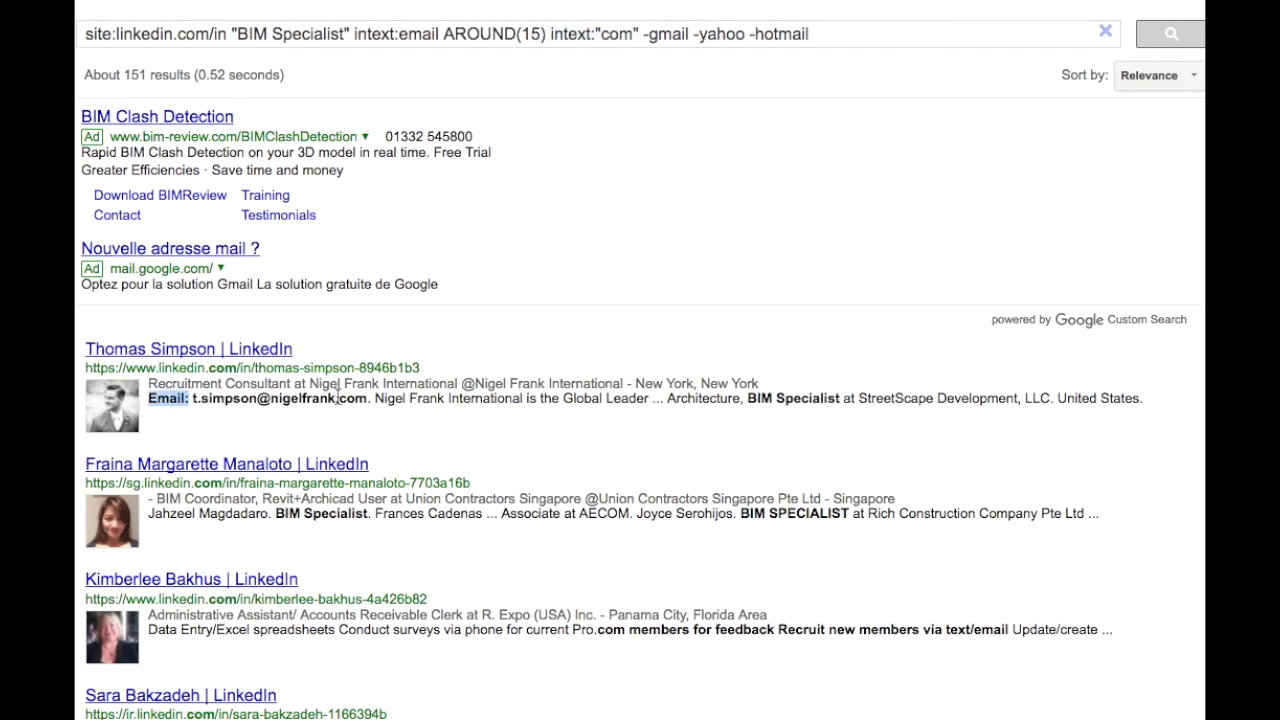
{"action": "left_click_drag", "start_coordinate": [192, 398], "coordinate": [377, 390]}
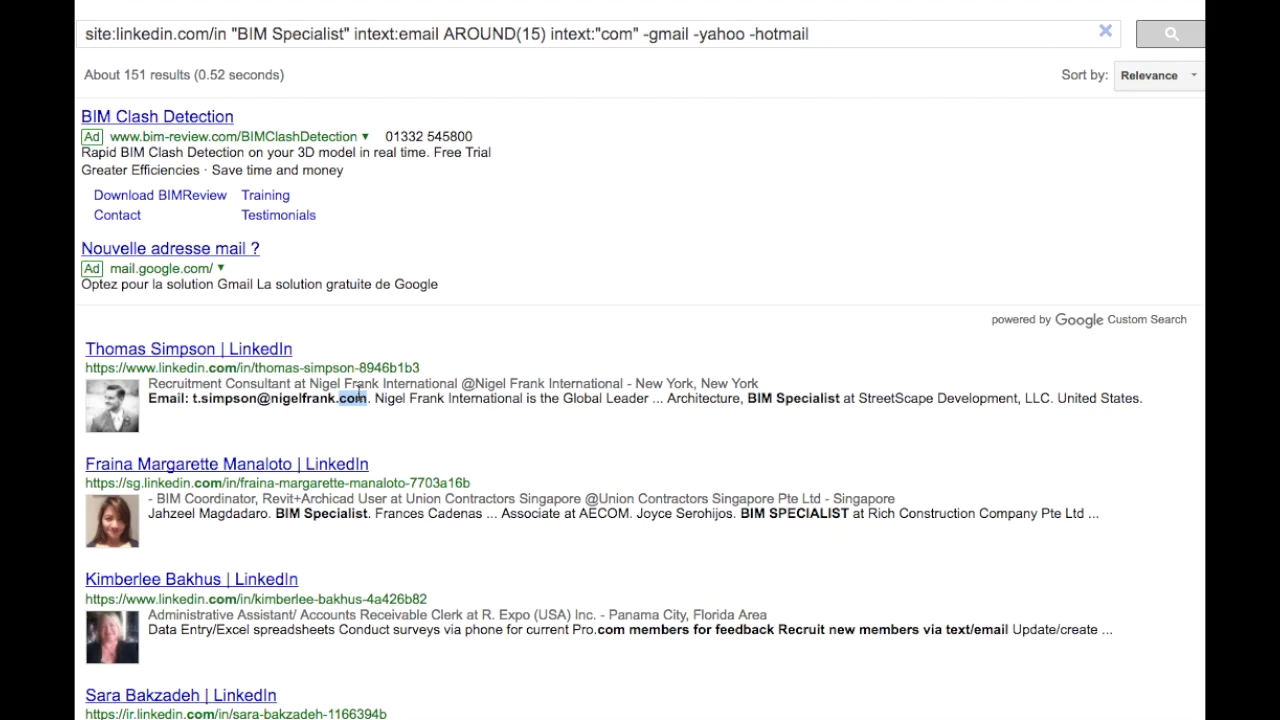
Step: Change the "com" term to ".co.uk", rerun the search and check the e-mail domain in the matching profile
{"action": "double_click", "coordinate": [617, 34]}
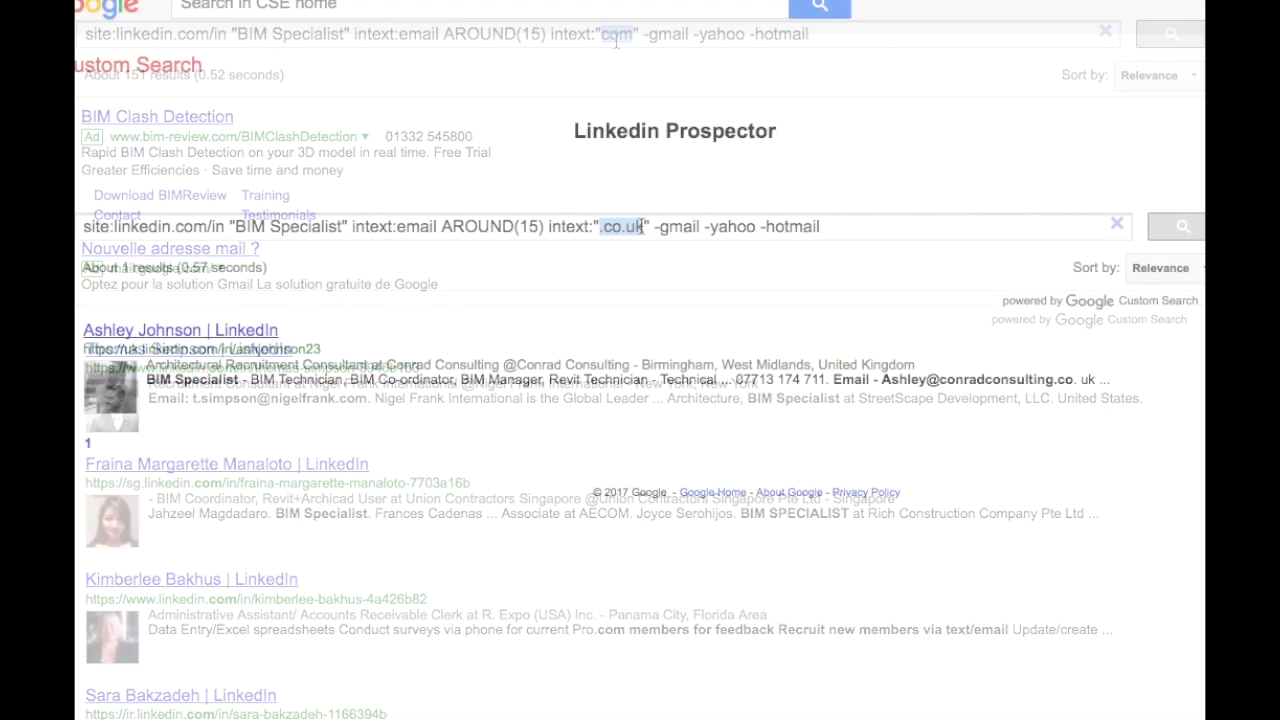
{"action": "left_click_drag", "start_coordinate": [831, 381], "coordinate": [1098, 380]}
{"action": "scroll", "coordinate": [1094, 374], "scroll_direction": "right", "scroll_amount": 1}
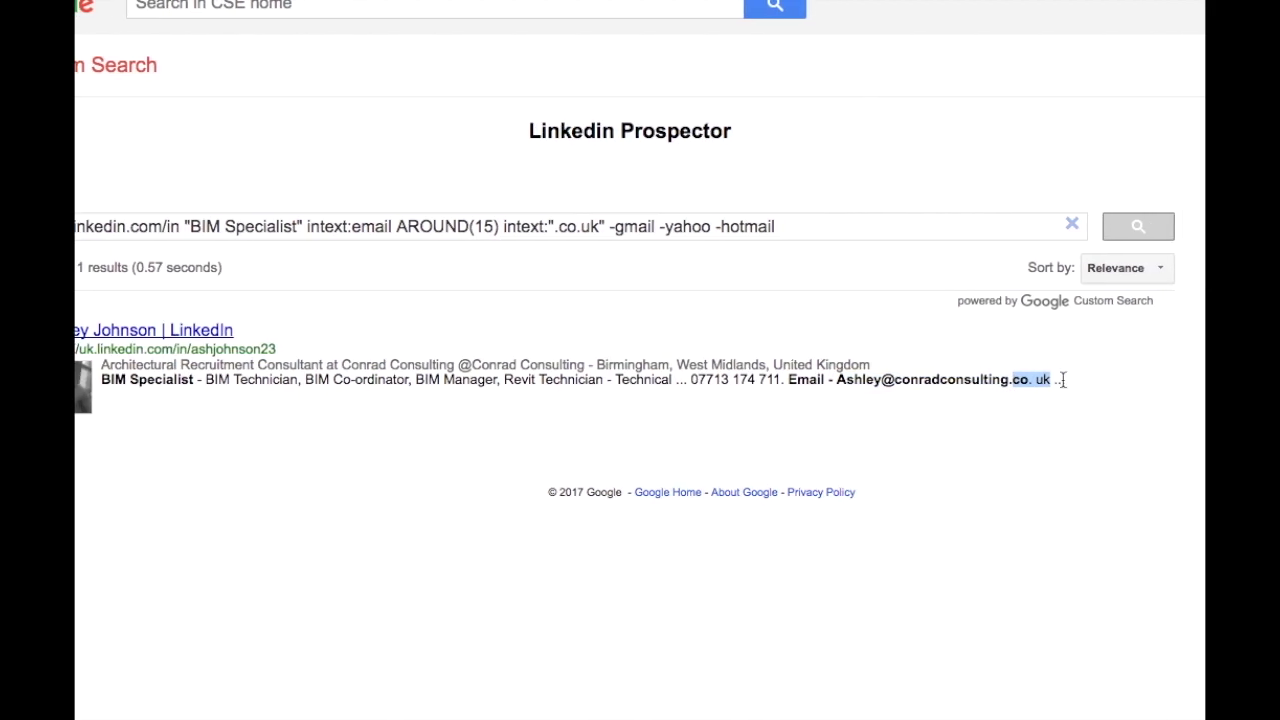
{"action": "scroll", "coordinate": [1063, 380], "scroll_direction": "left", "scroll_amount": 1}
Step: Replace the intext terms and webmail exclusions with (gmail.com OR yahoo.com OR hotmail.com), rerun the search and check the matching addresses
{"action": "left_click_drag", "start_coordinate": [655, 226], "coordinate": [826, 224]}
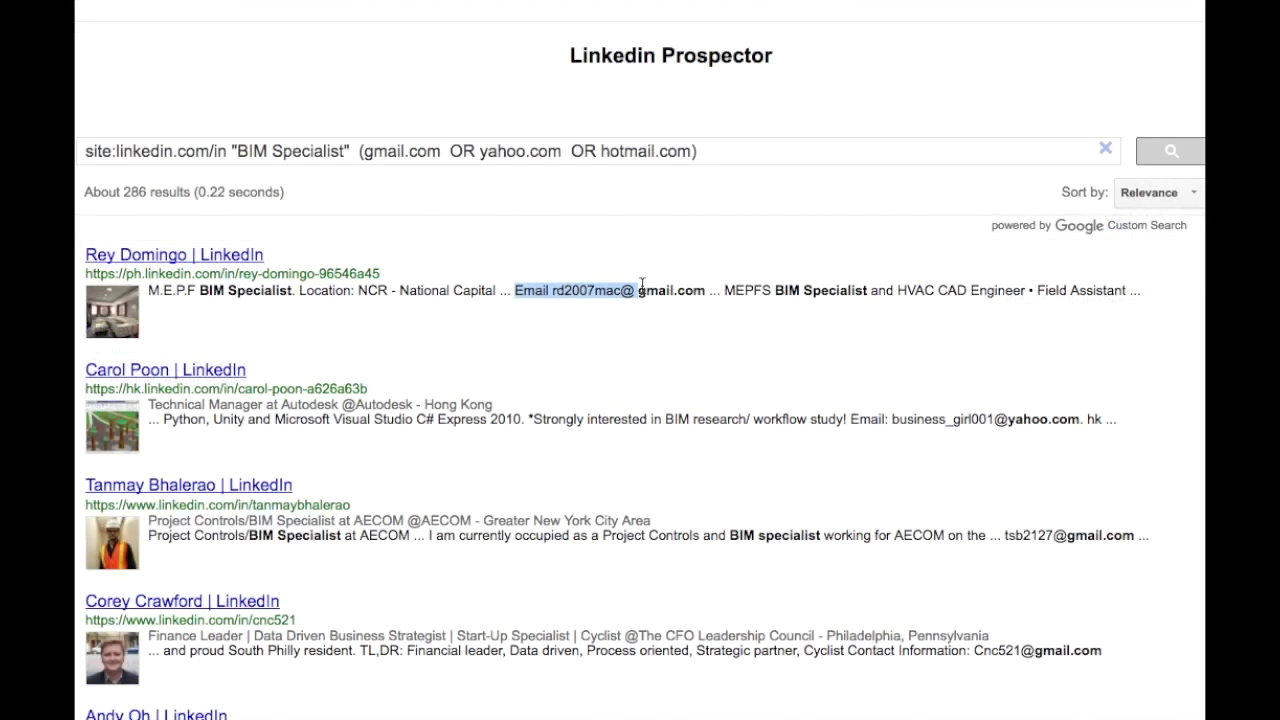
{"action": "left_click_drag", "start_coordinate": [643, 290], "coordinate": [706, 290]}
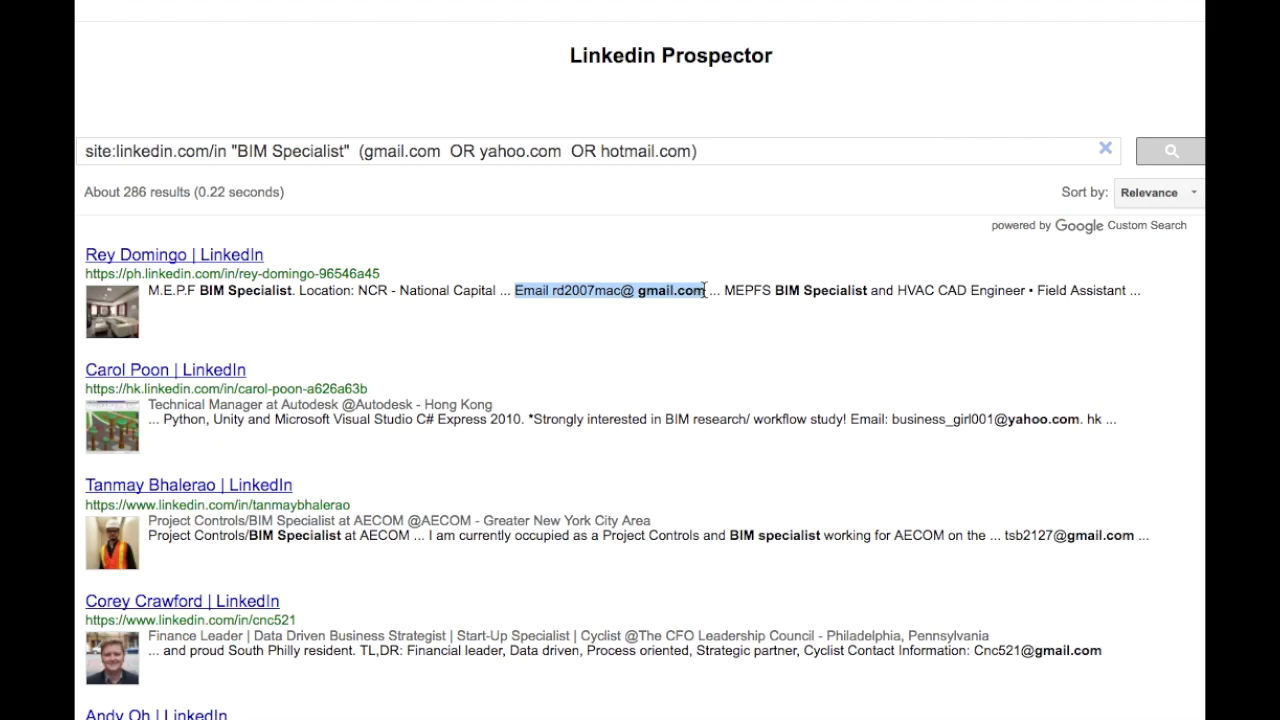
{"action": "left_click_drag", "start_coordinate": [354, 151], "coordinate": [712, 148]}
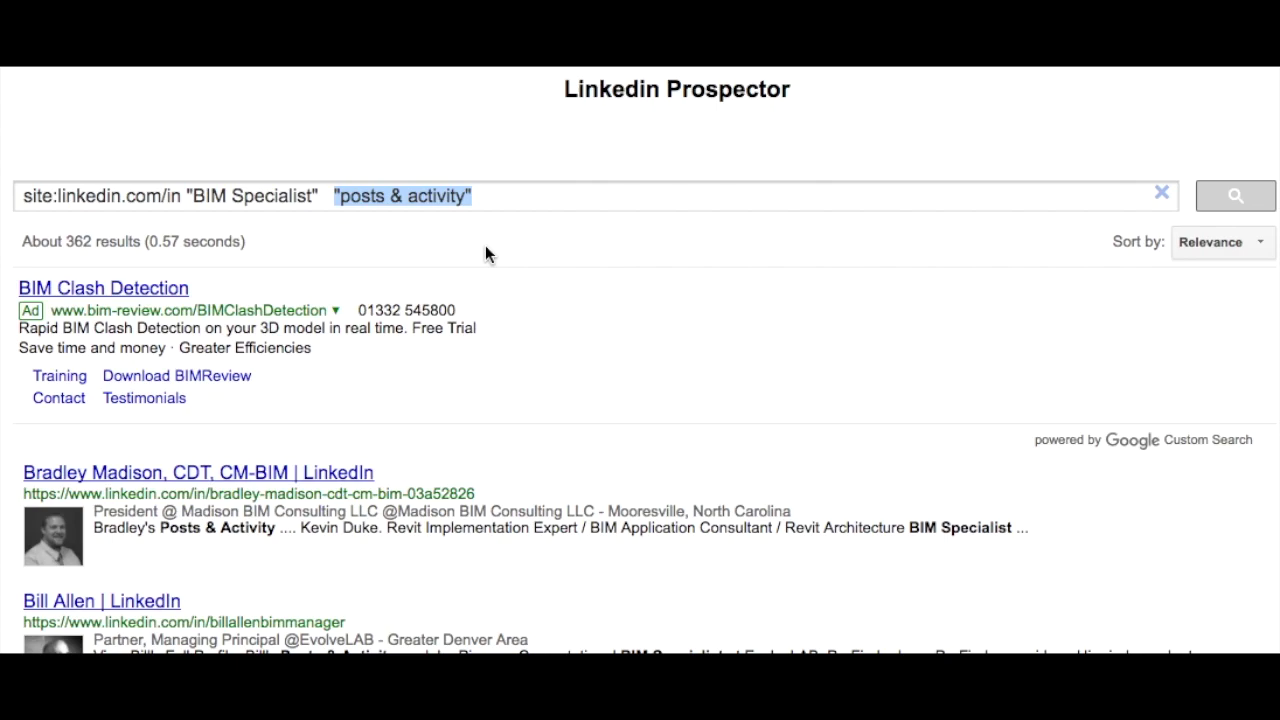
Step: Add ("1 person has recommended" OR "2.. people have recommended") to the "posts & activity" query and run the search
{"action": "key", "text": "Right"}
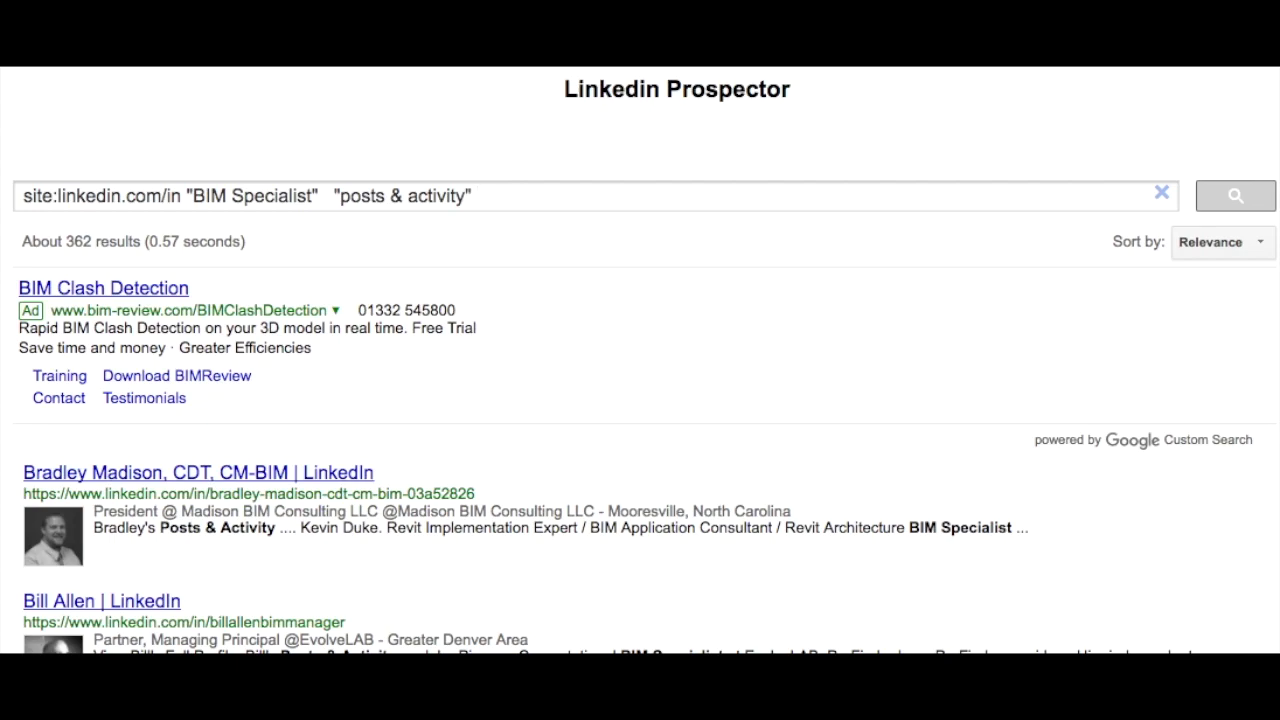
{"action": "type", "text": "(\"1 person has recommended\" OR \"2.. people have recommended\")"}
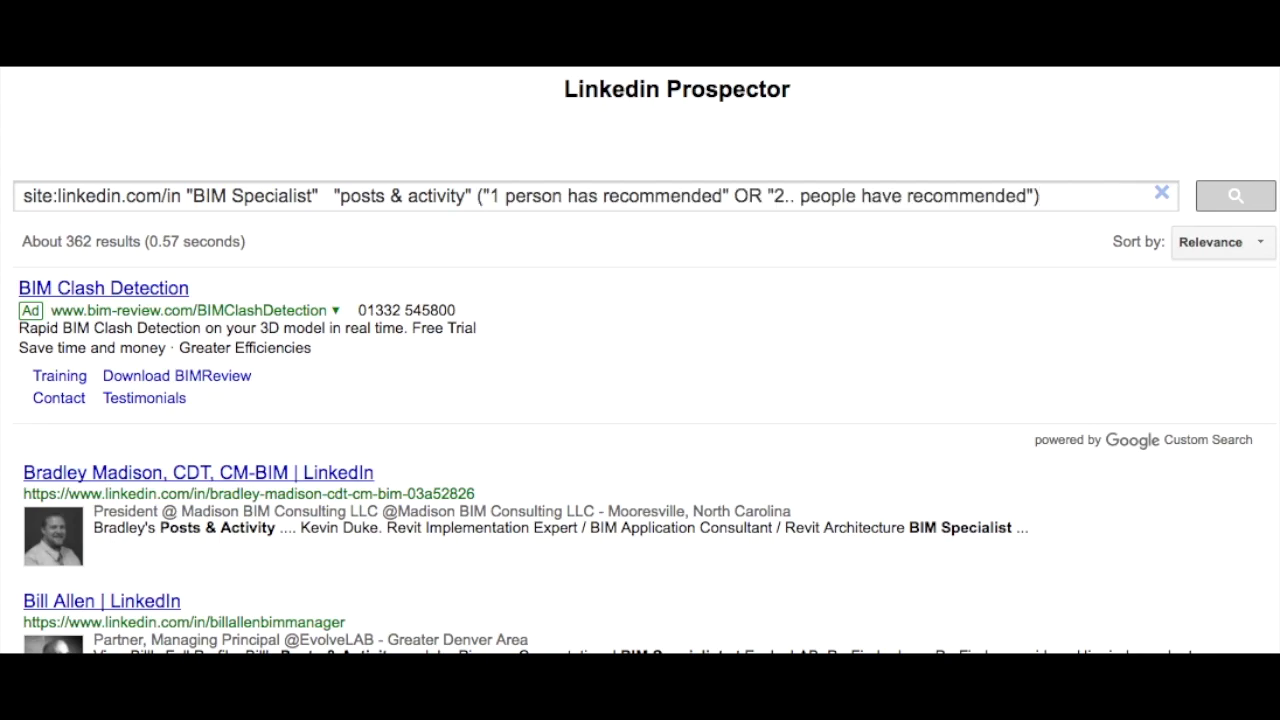
{"action": "key", "text": "Return"}
Step: Replace the recommendation condition with "more posts", rerun the search and check the matching phrase in the first result
{"action": "left_click_drag", "start_coordinate": [781, 60], "coordinate": [781, 198]}
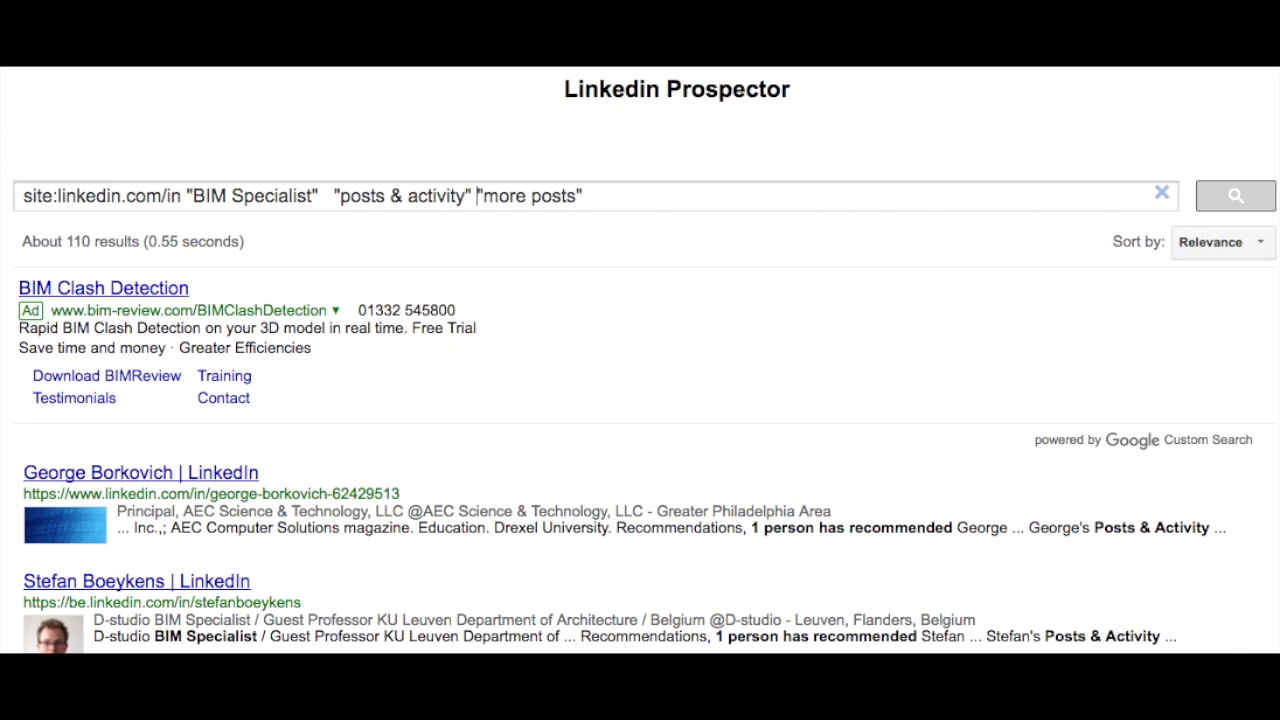
{"action": "left_click_drag", "start_coordinate": [716, 527], "coordinate": [849, 541]}
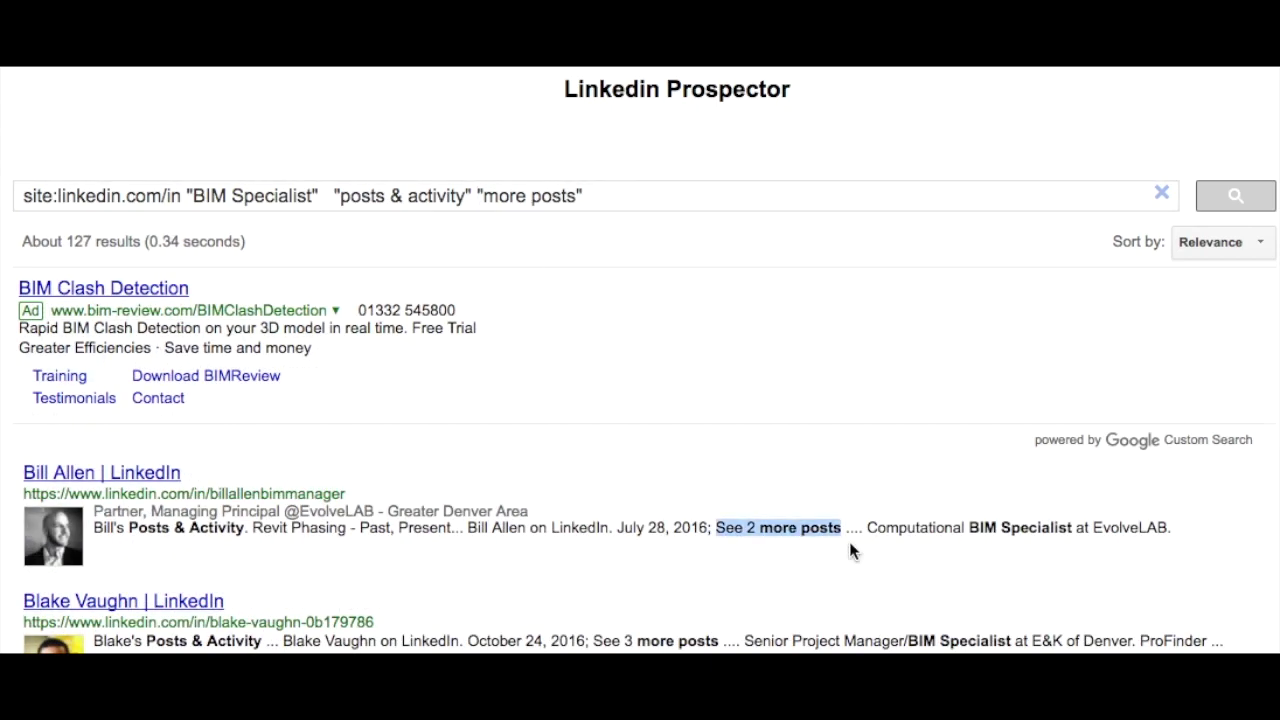